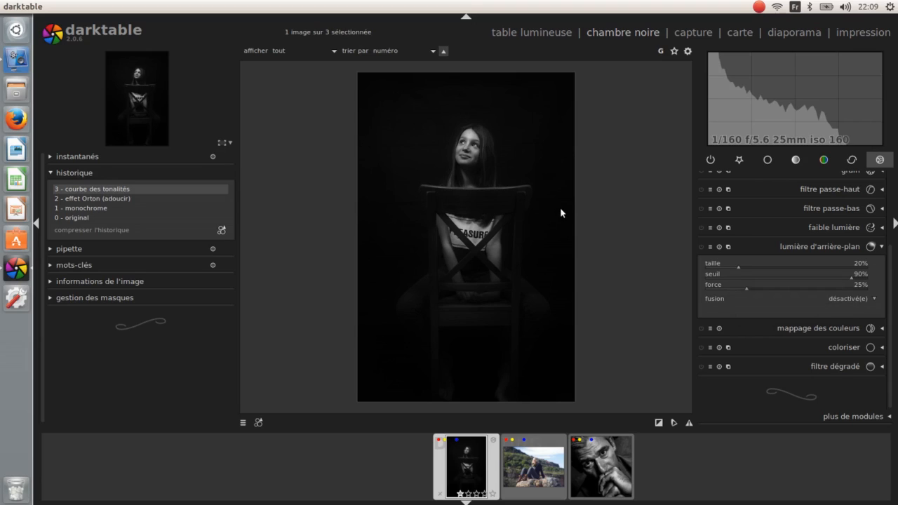
Enable the lumière d'arrière-plan module on the chair portrait and set its force to about 71%.
click(701, 246)
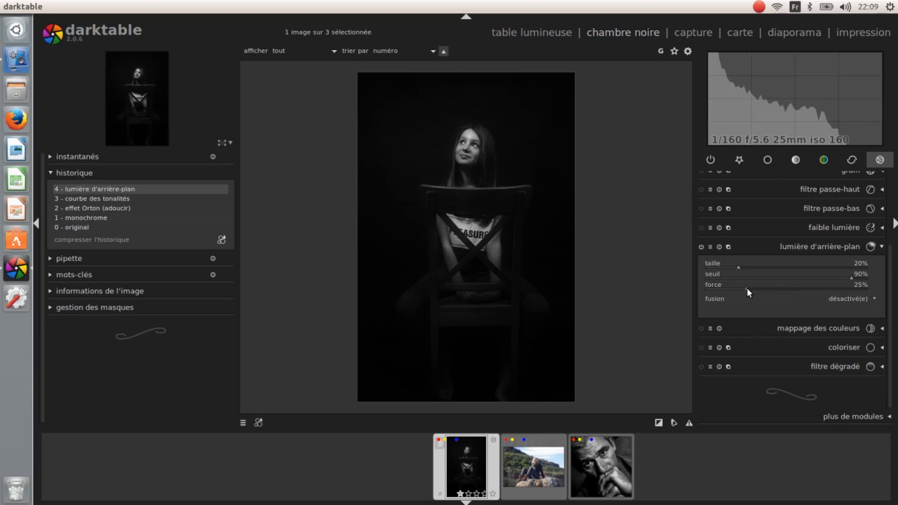
drag(747, 289, 827, 288)
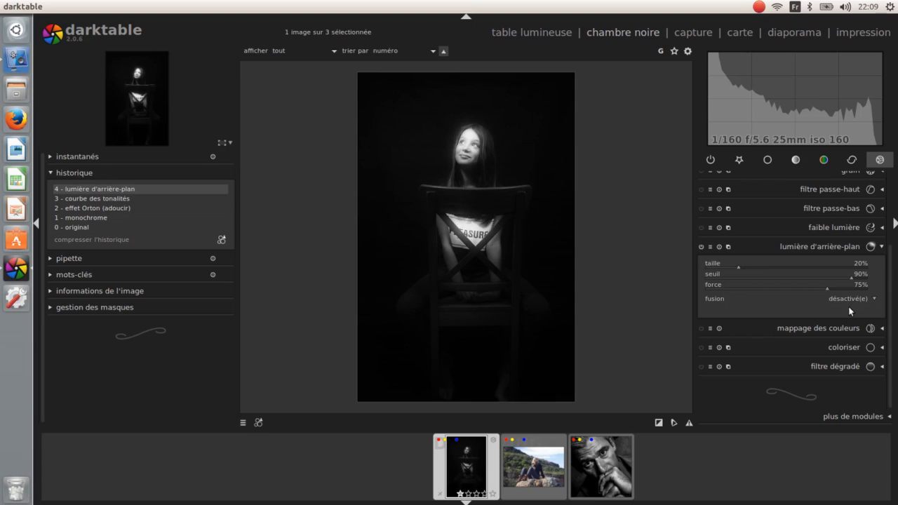
mouse_move(827, 286)
mouse_down()
mouse_move(767, 290)
mouse_move(848, 288)
mouse_move(799, 291)
mouse_move(816, 289)
mouse_up()
scroll(816, 289, up, 2)
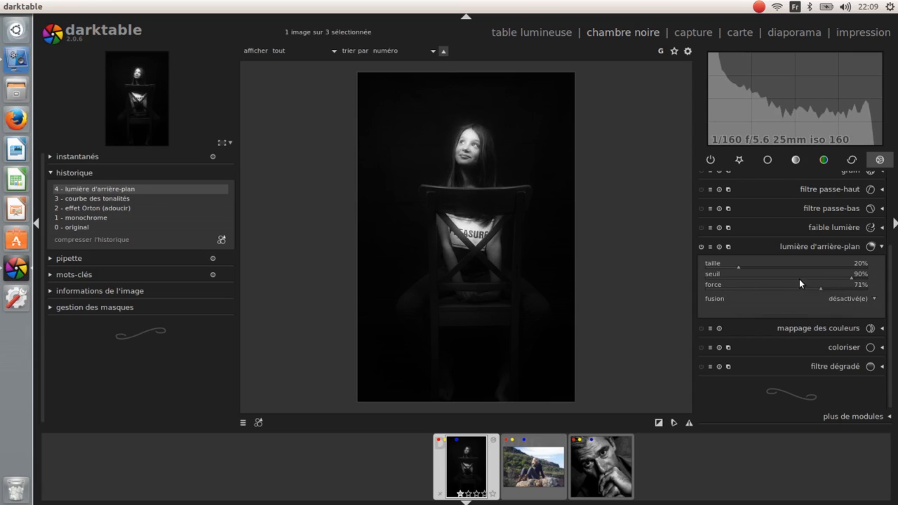
Try taille at 72% and 3%, inspect the glow on the face, and set it back to 72%.
drag(740, 266, 822, 267)
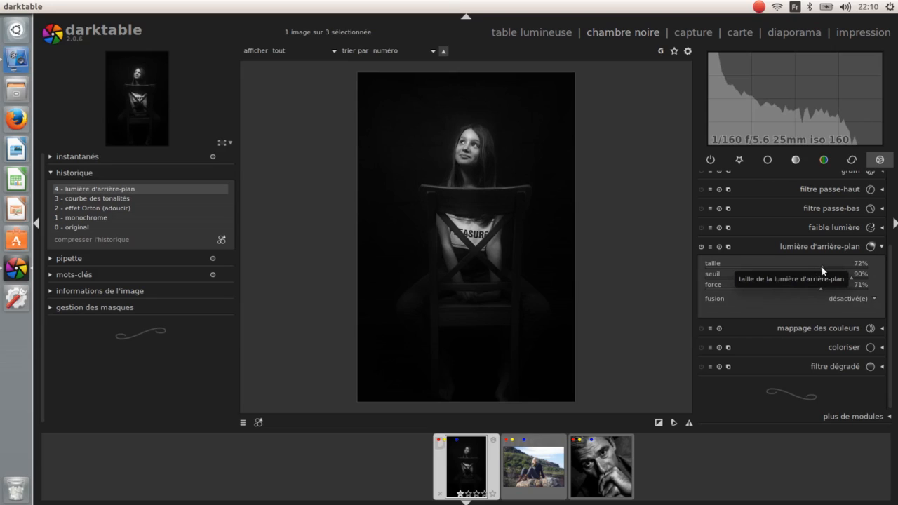
drag(821, 267, 710, 265)
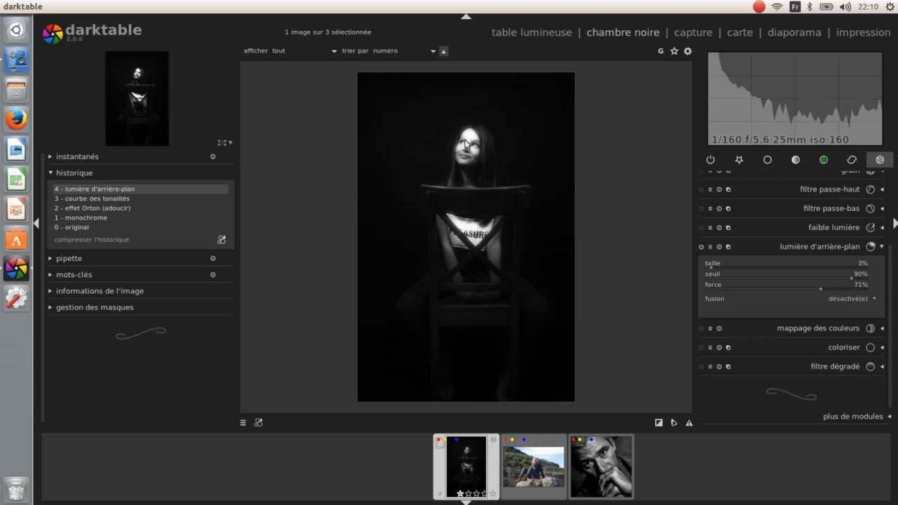
scroll(472, 140, up, 2)
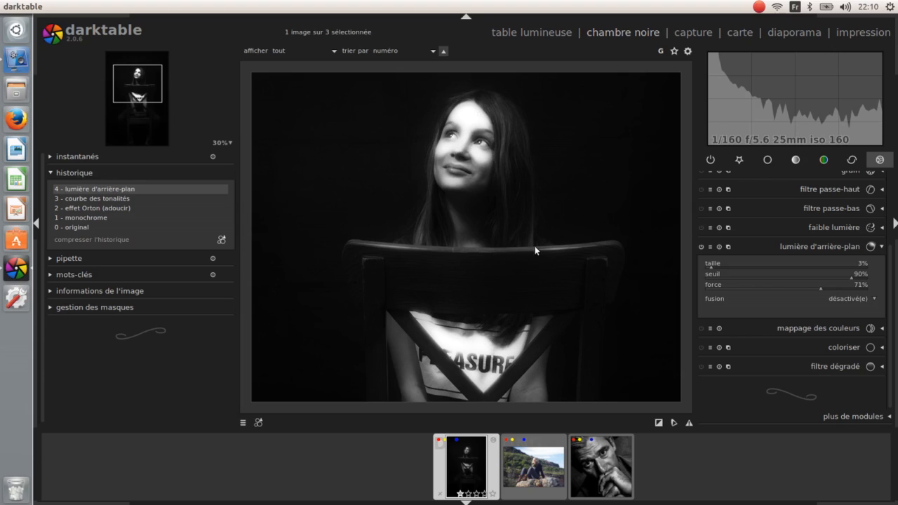
scroll(576, 226, down, 1)
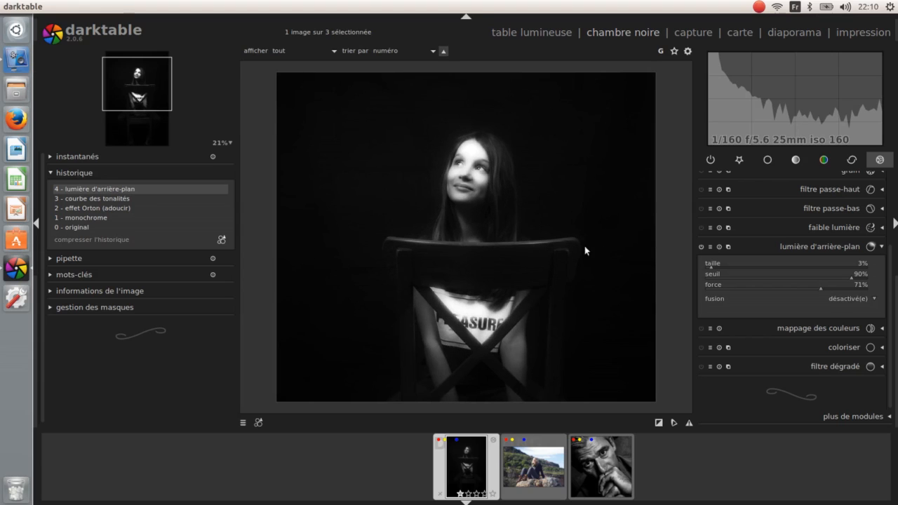
drag(713, 265, 822, 267)
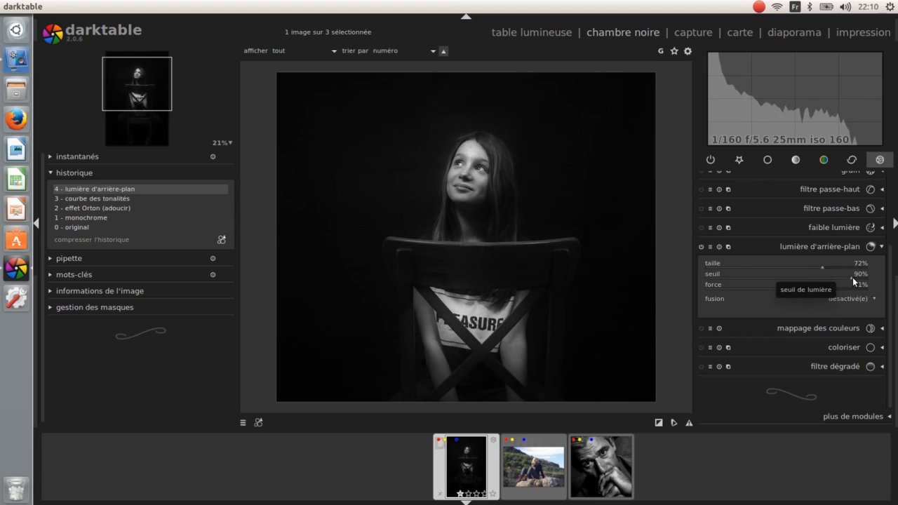
Try the glow threshold (seuil) at 4%, and raise it to about 52%.
drag(847, 276, 713, 274)
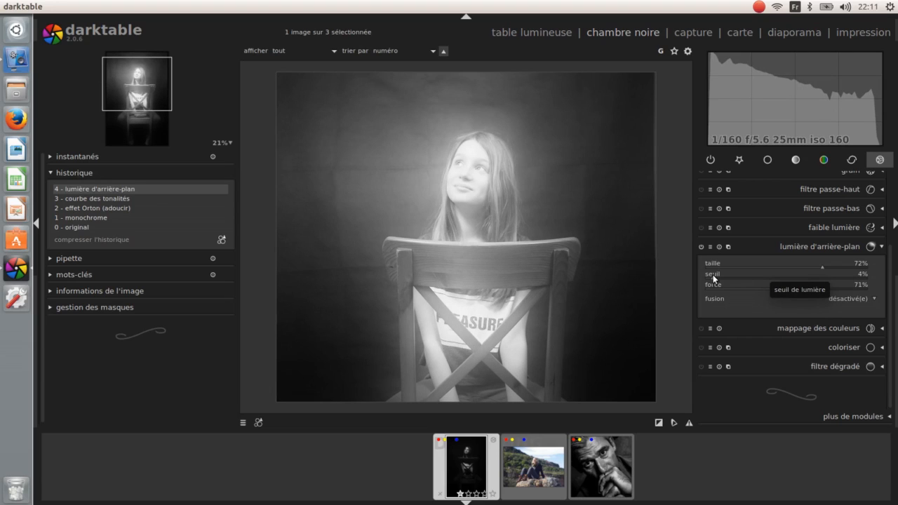
drag(713, 274, 790, 277)
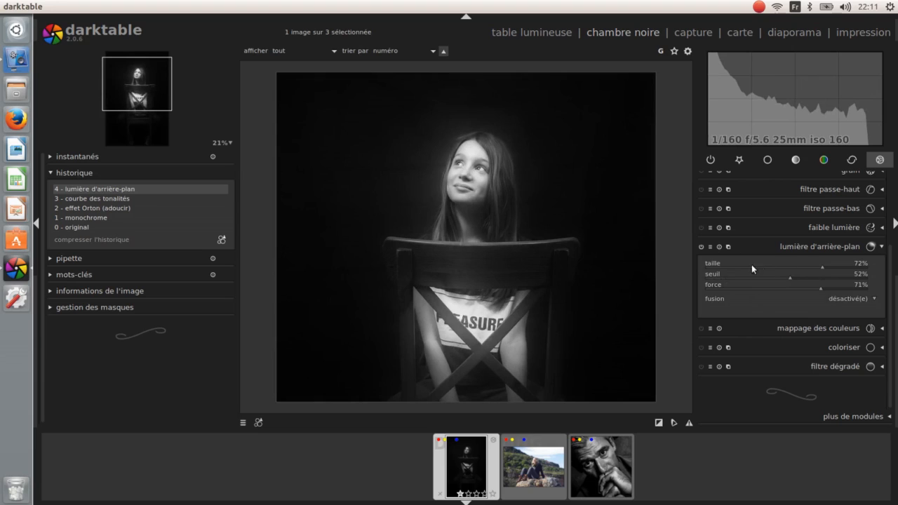
scroll(581, 225, down, 1)
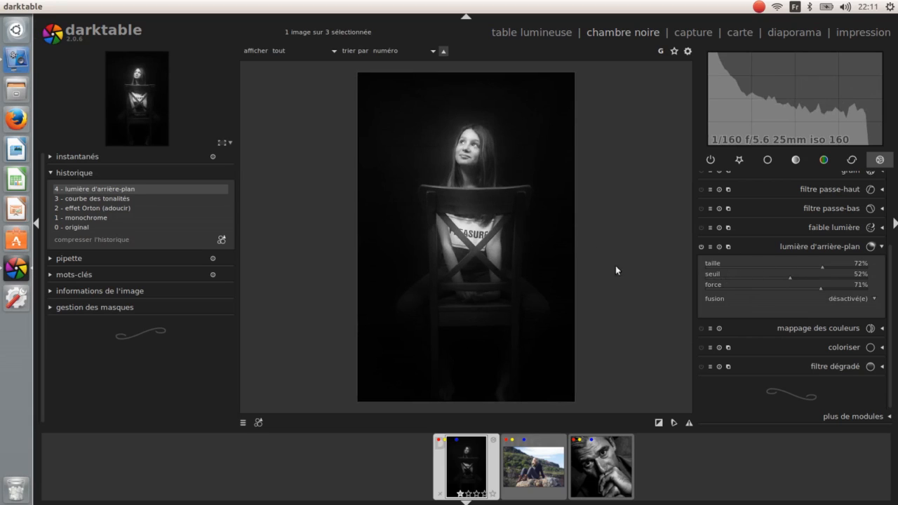
Reset the lumière d'arrière-plan settings and set its blending to uniforme with the superposer mode.
click(718, 246)
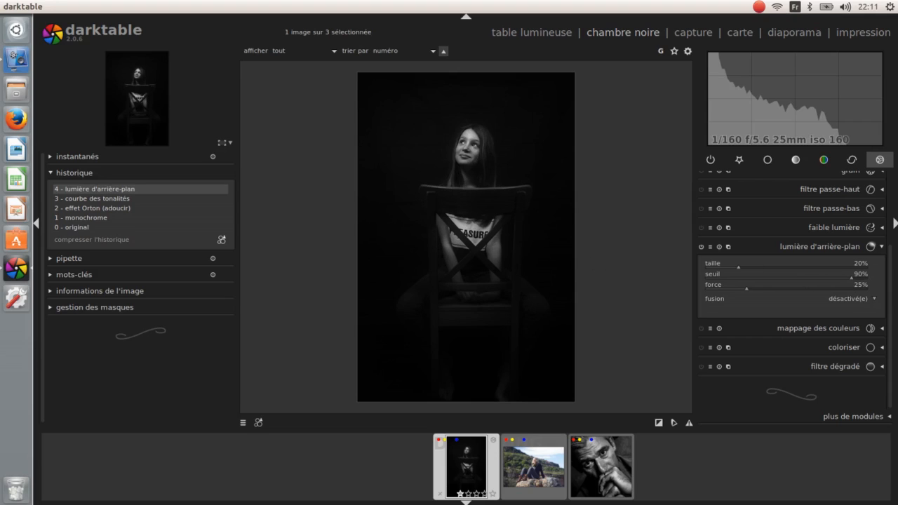
click(868, 304)
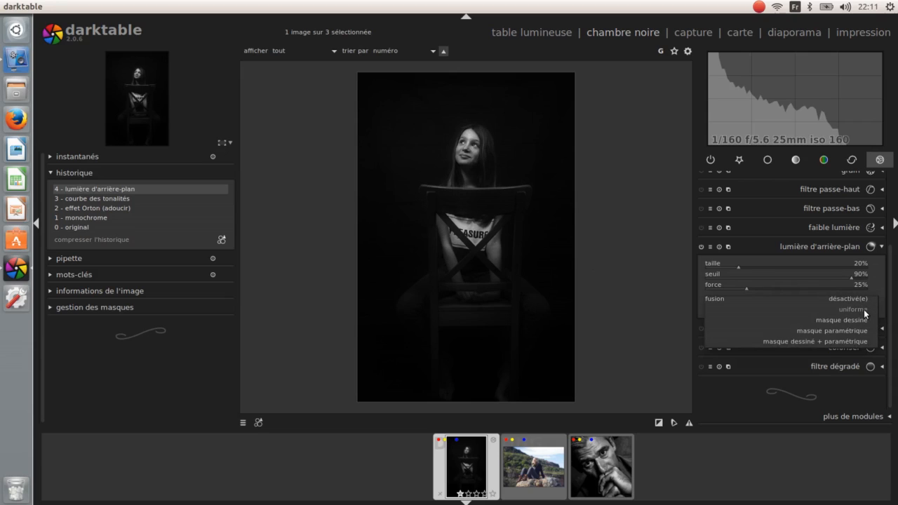
click(865, 313)
click(868, 310)
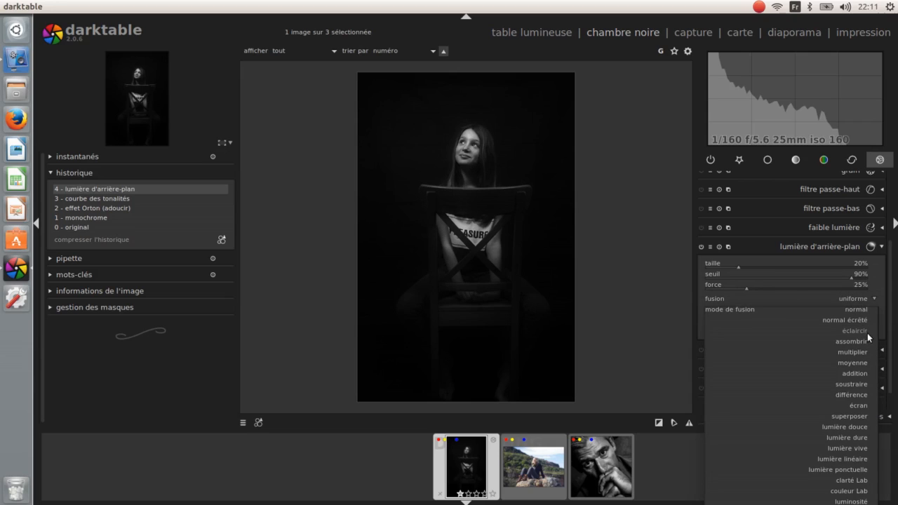
click(854, 416)
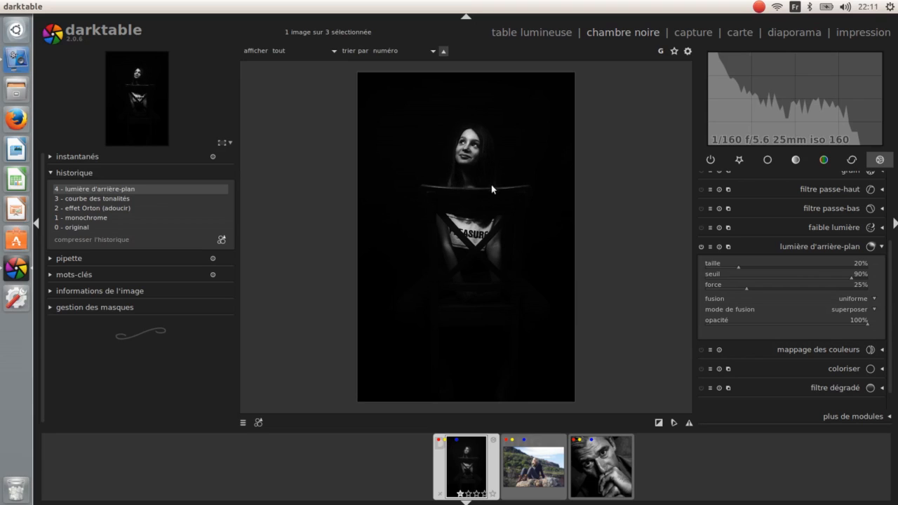
Inspect the face up close, and raise force to 86% and taille to 67%.
scroll(478, 145, up, 2)
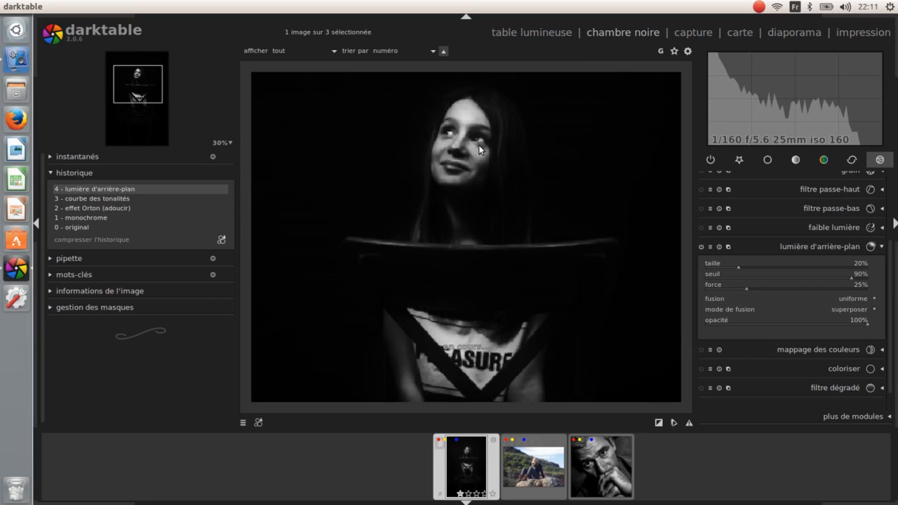
scroll(478, 145, down, 2)
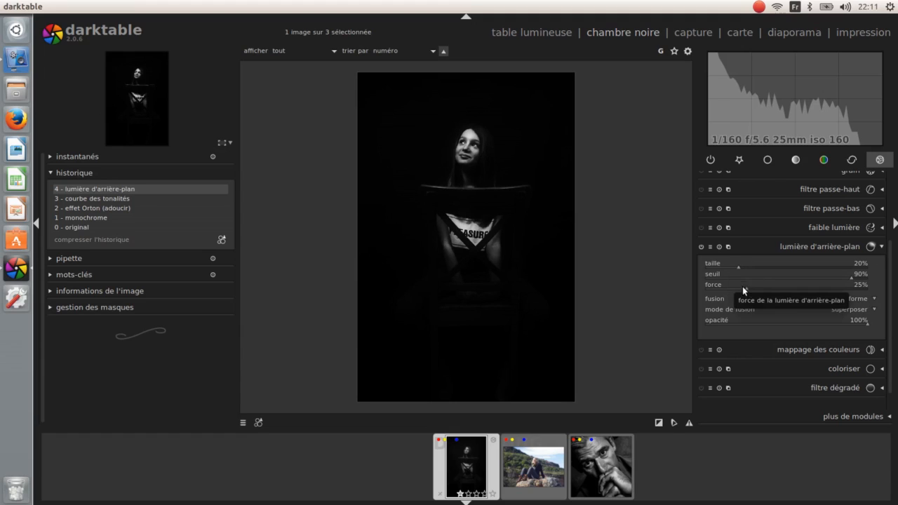
drag(747, 290, 844, 295)
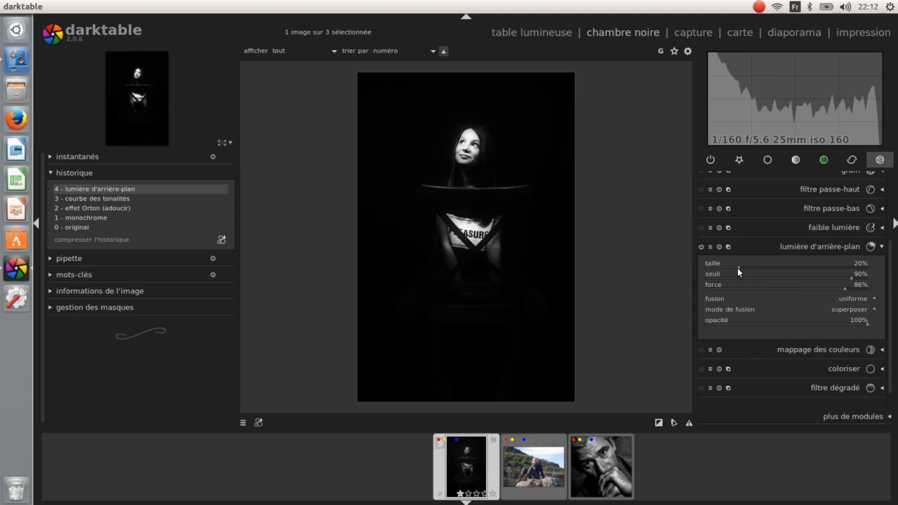
drag(739, 265, 813, 274)
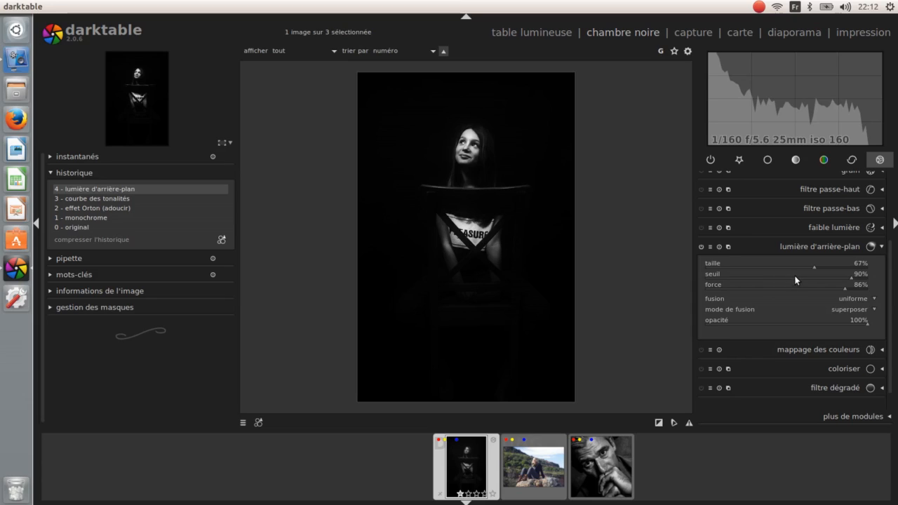
Lower the glow threshold (seuil) gradually to about 27%.
scroll(794, 275, down, 1)
scroll(795, 276, down, 5)
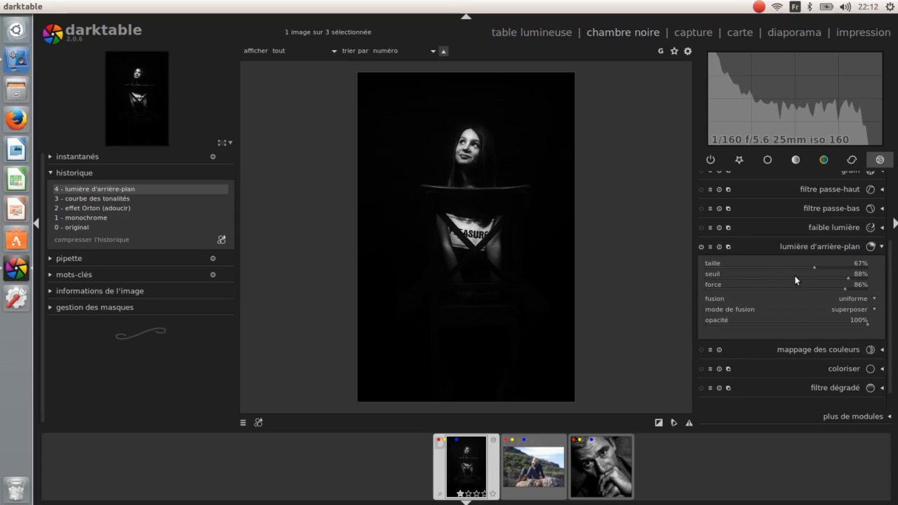
scroll(795, 276, down, 6)
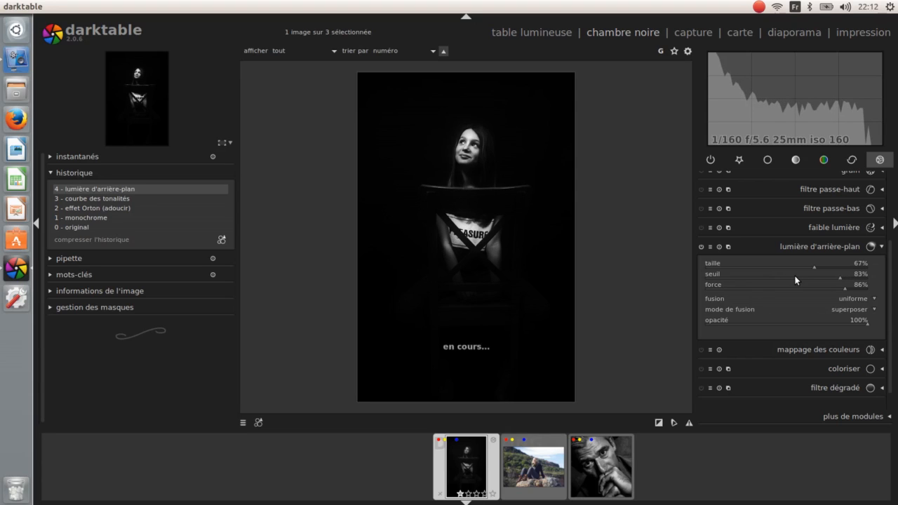
scroll(795, 275, down, 4)
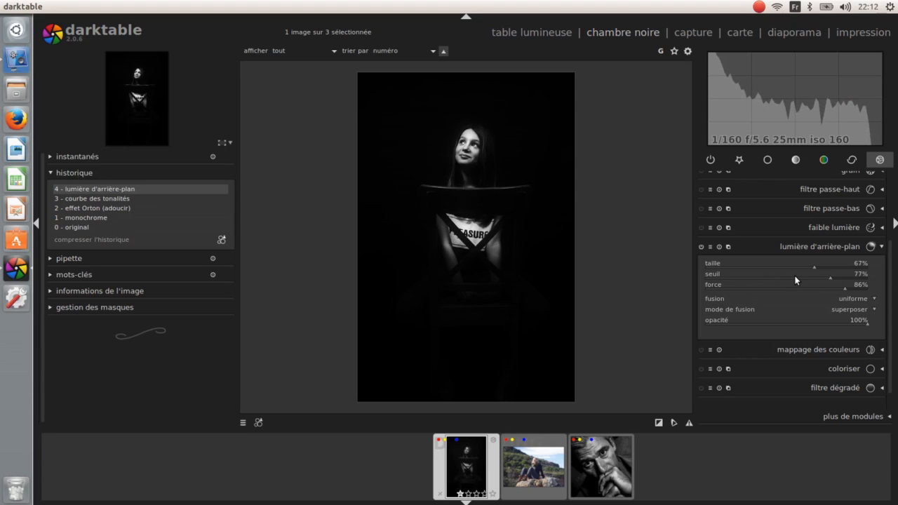
scroll(795, 276, down, 5)
scroll(795, 276, down, 4)
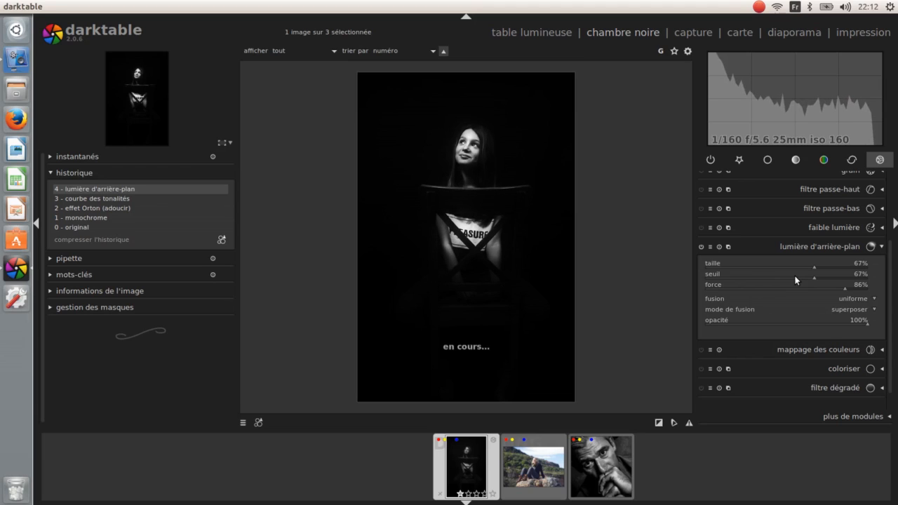
scroll(795, 275, down, 8)
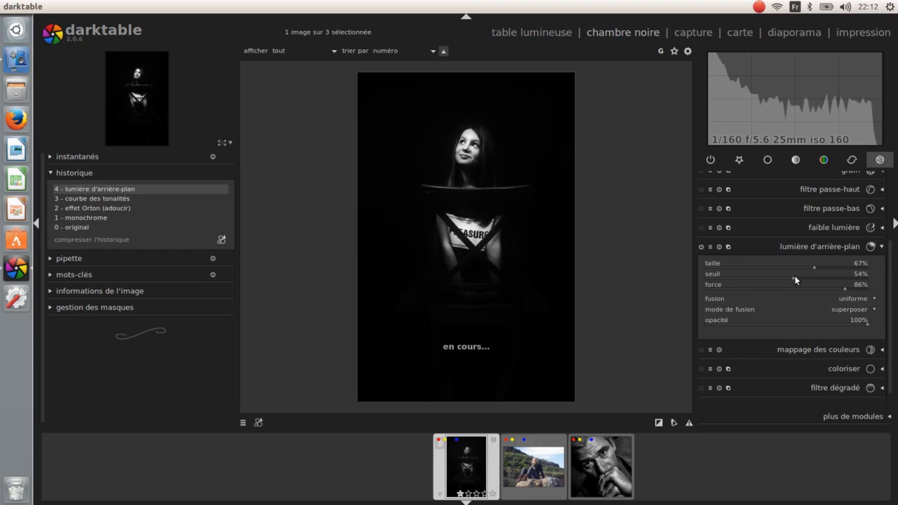
drag(792, 277, 754, 279)
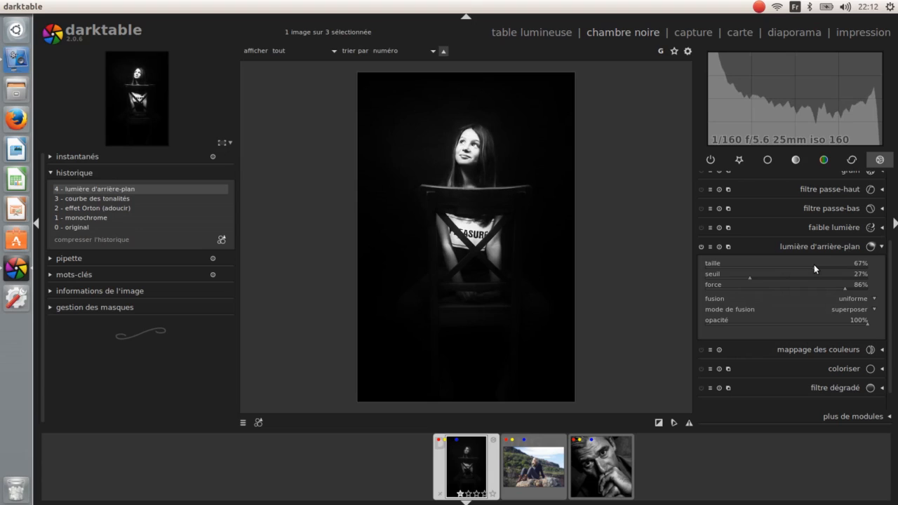
Set taille to about 96% and reduce force to about 57%.
drag(813, 264, 859, 278)
scroll(850, 288, down, 4)
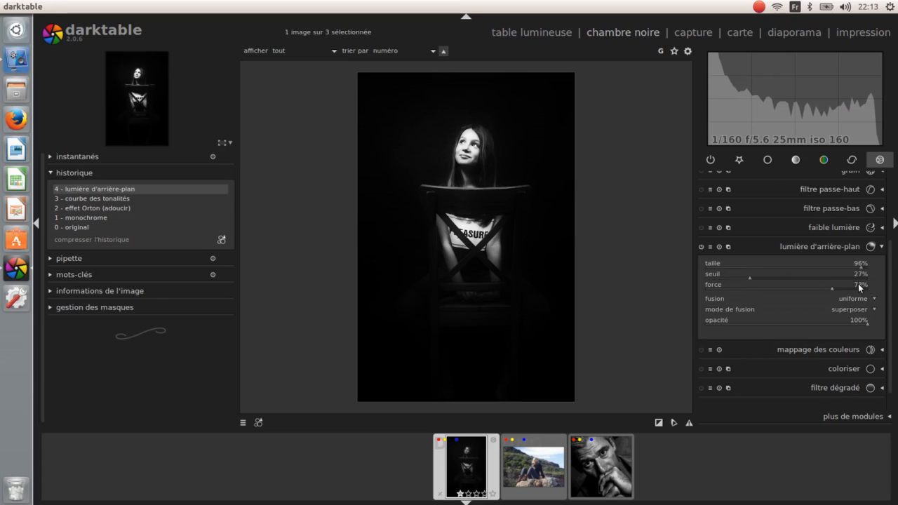
drag(832, 286, 797, 287)
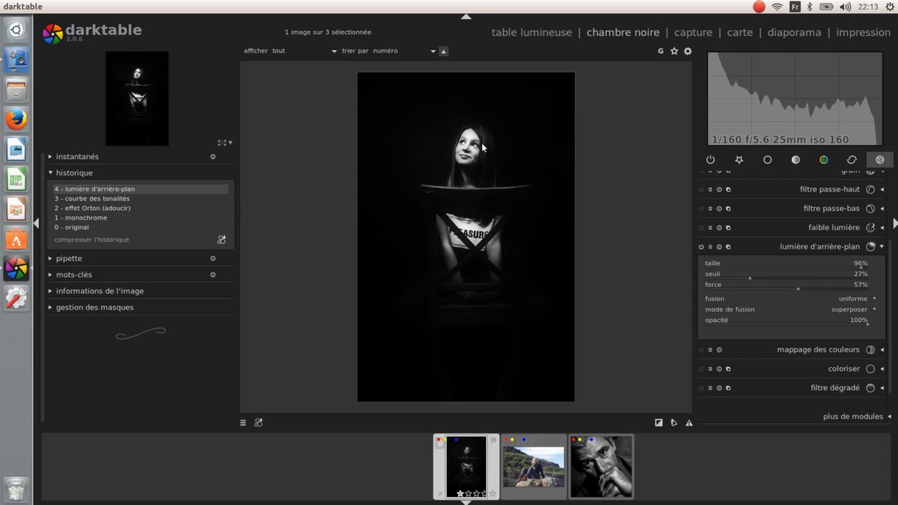
Compare the portrait with and without the lumière d'arrière-plan effect by switching the module off and on twice.
click(701, 247)
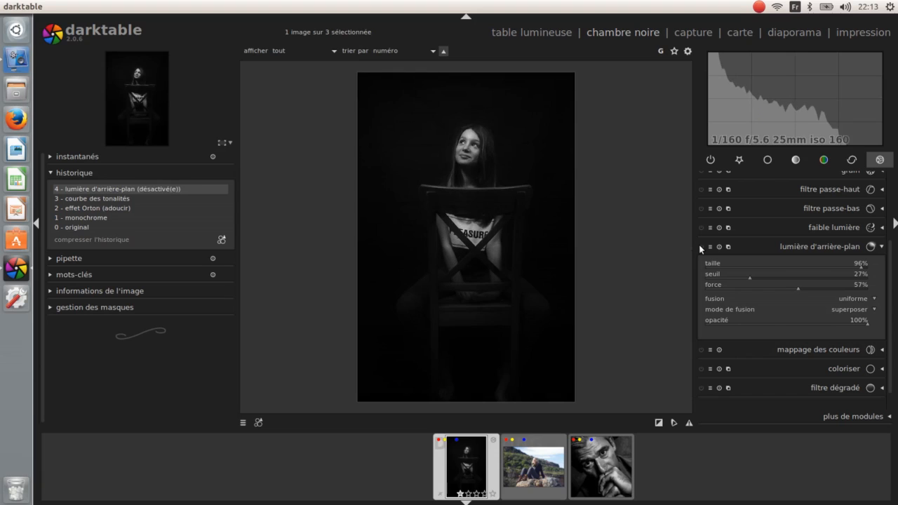
click(701, 247)
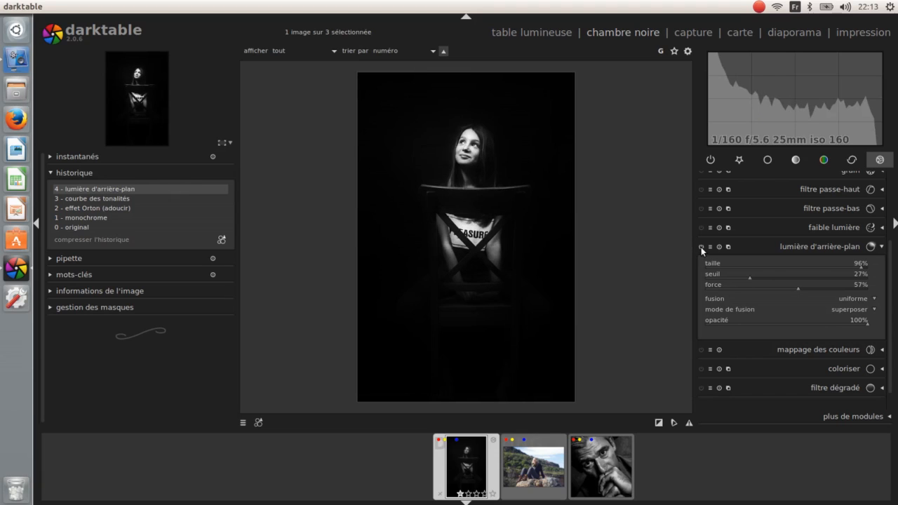
click(701, 246)
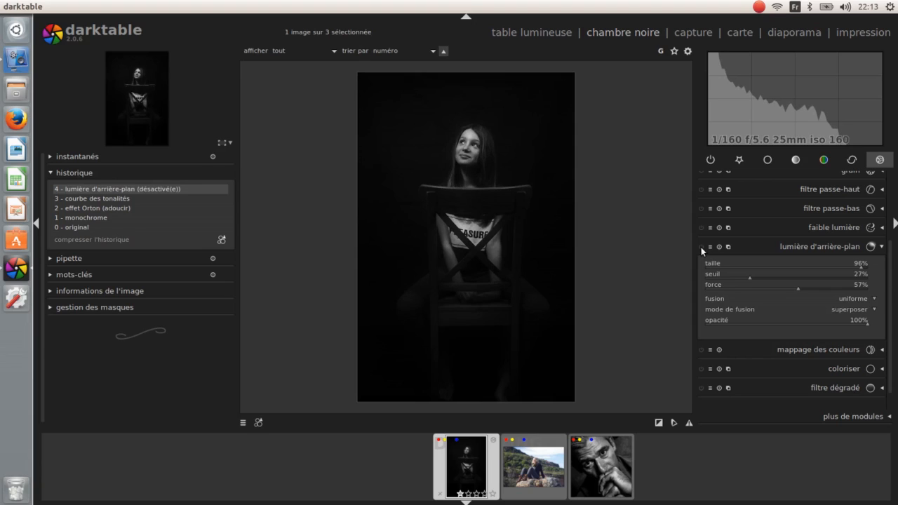
click(700, 247)
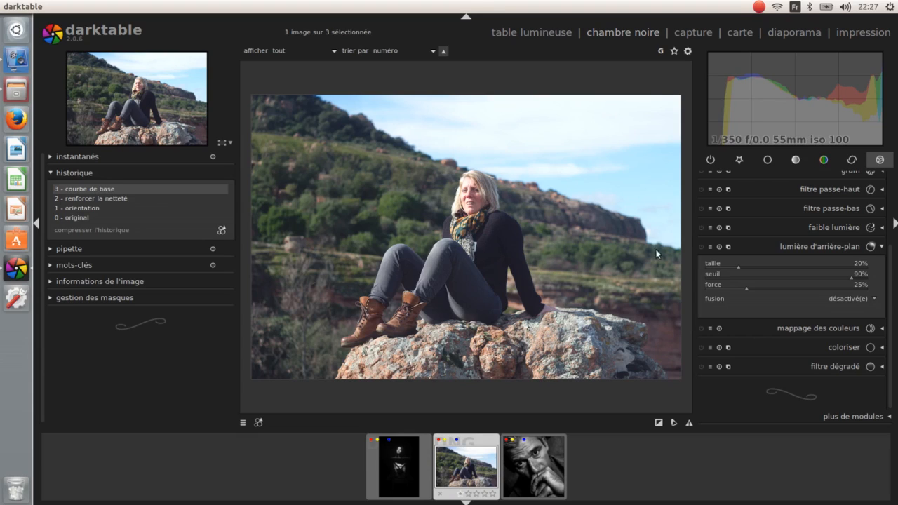
Enable lumière d'arrière-plan on the outdoor photo of the woman on the rock, with force 48% and taille 55%.
click(701, 247)
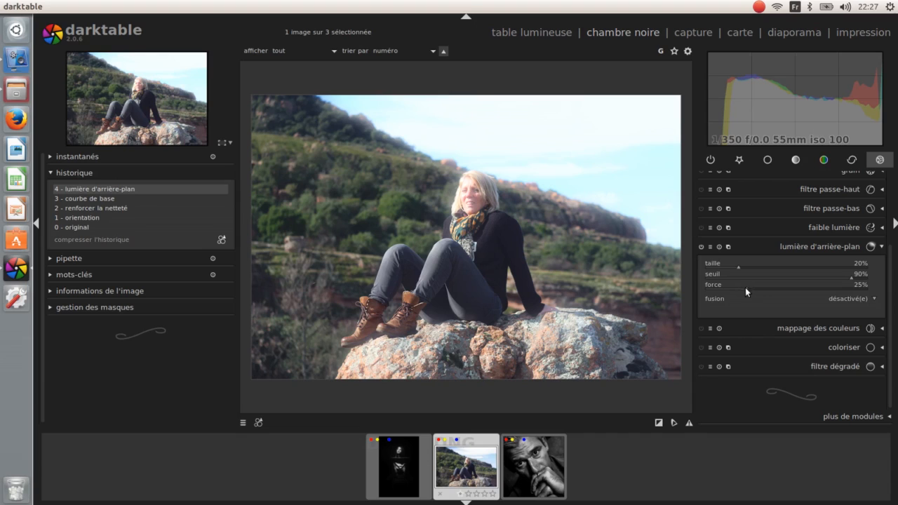
drag(748, 288, 783, 291)
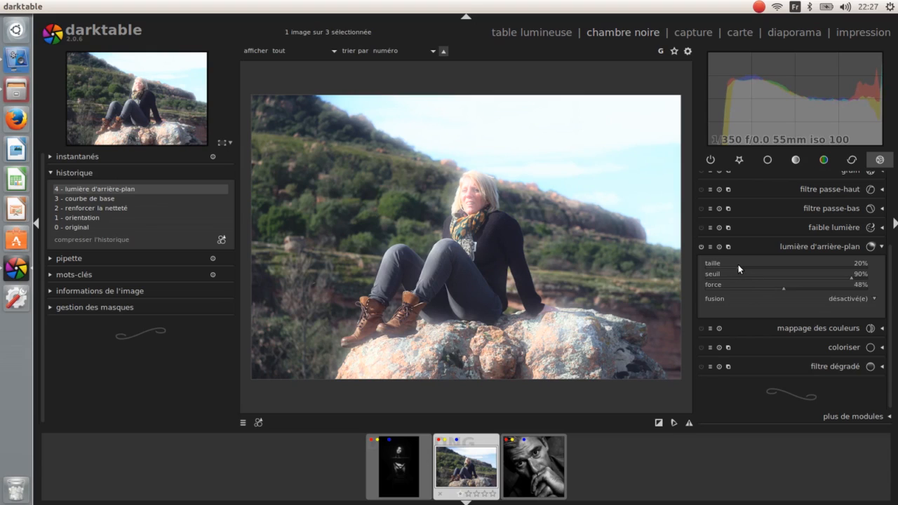
drag(741, 265, 792, 269)
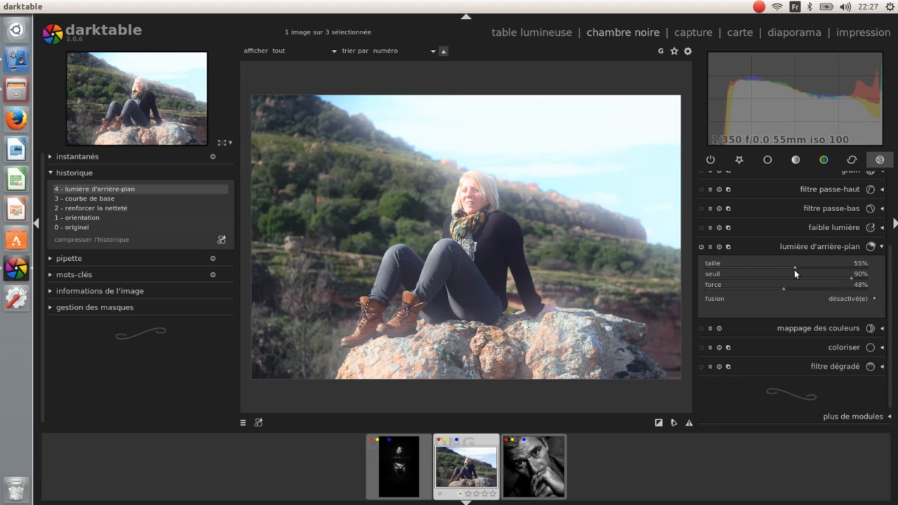
Blend the lumière d'arrière-plan effect uniformly in multiplier mode, and compare the outdoor photo with and without the effect.
click(840, 300)
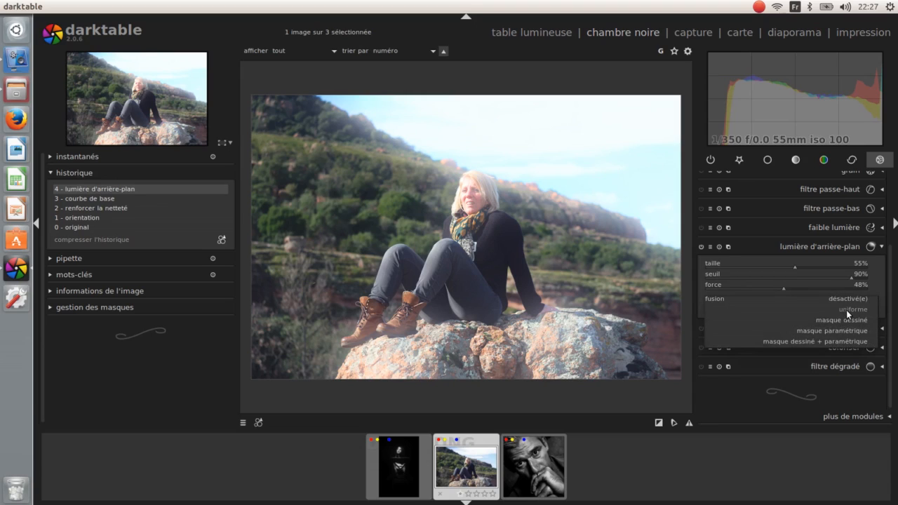
click(846, 310)
click(858, 311)
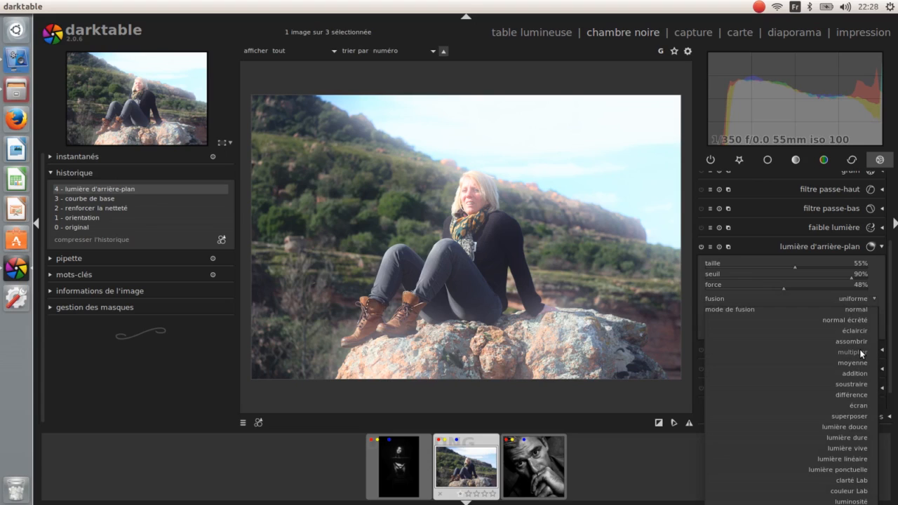
click(862, 353)
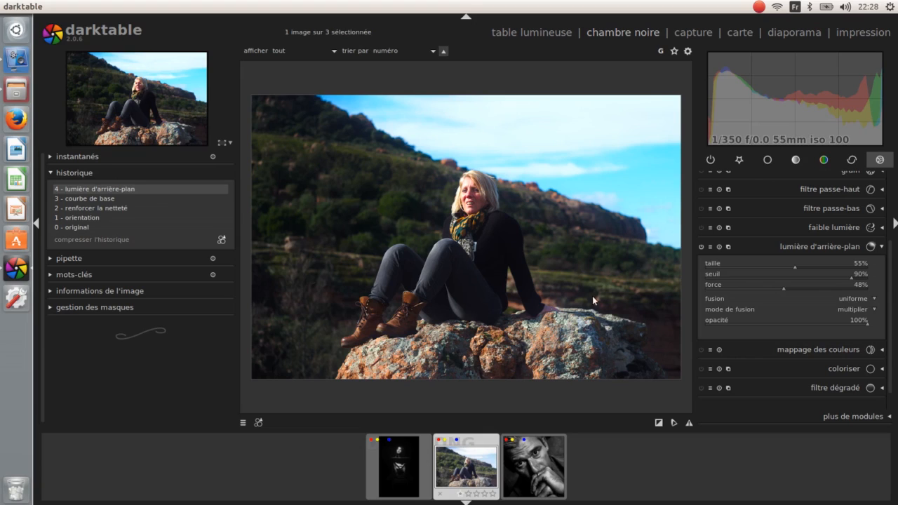
click(701, 246)
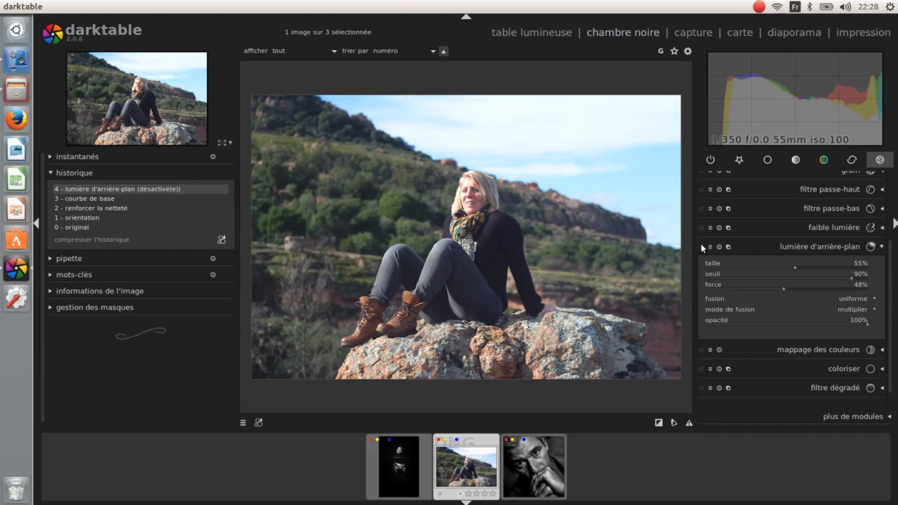
click(700, 246)
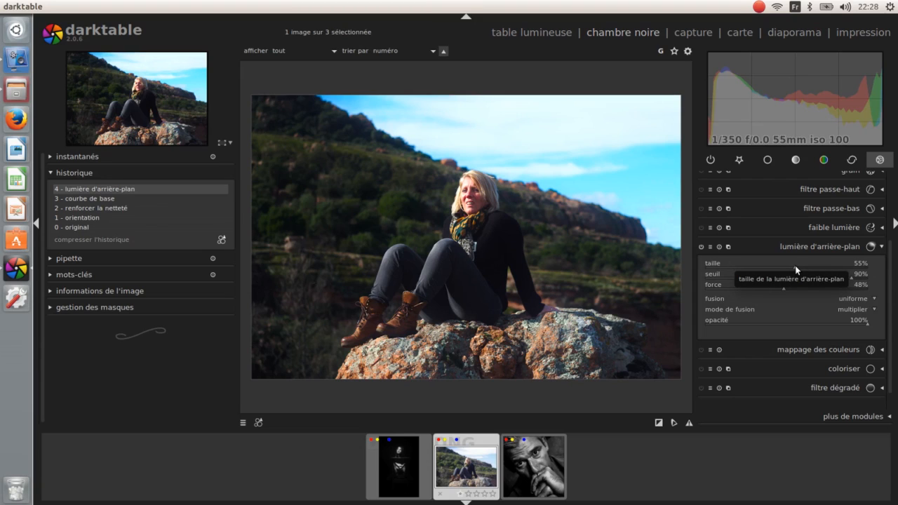
Set the glow's seuil to about 40%, force to about 65% and taille to about 78%.
click(850, 279)
drag(850, 277, 770, 275)
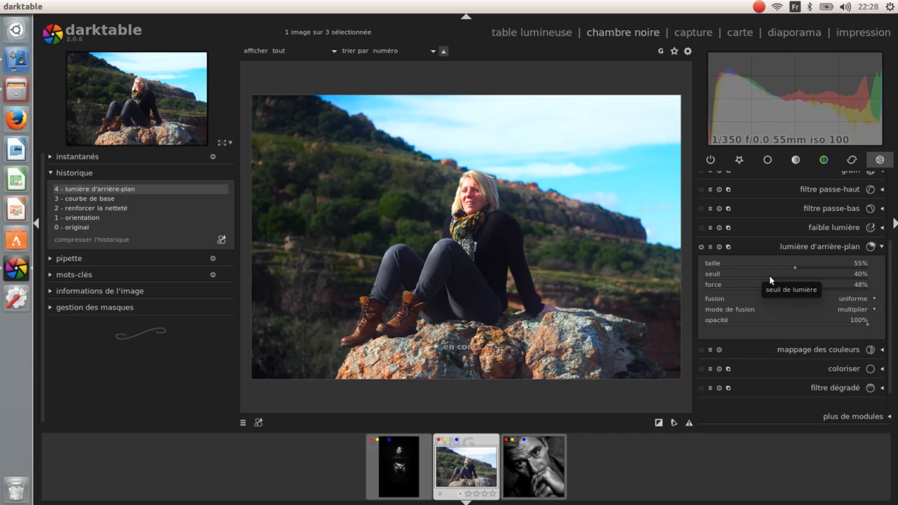
drag(786, 287, 811, 289)
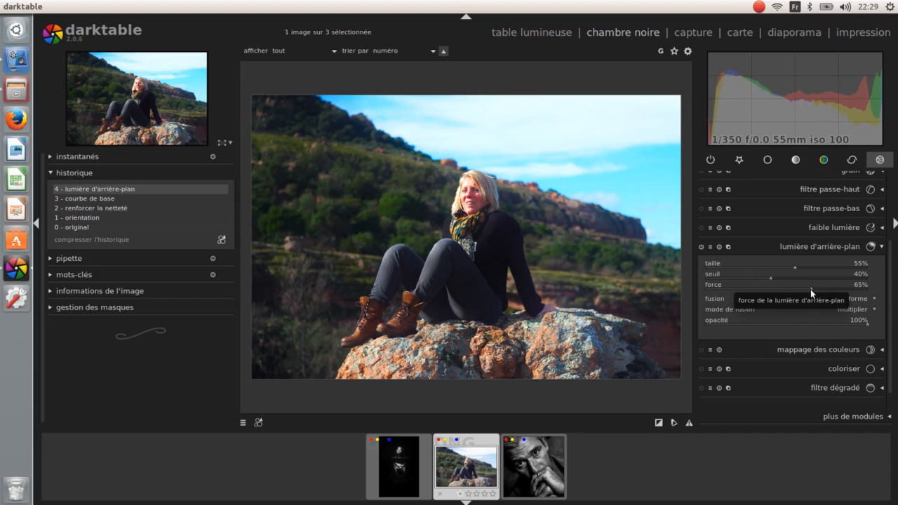
drag(797, 264, 832, 263)
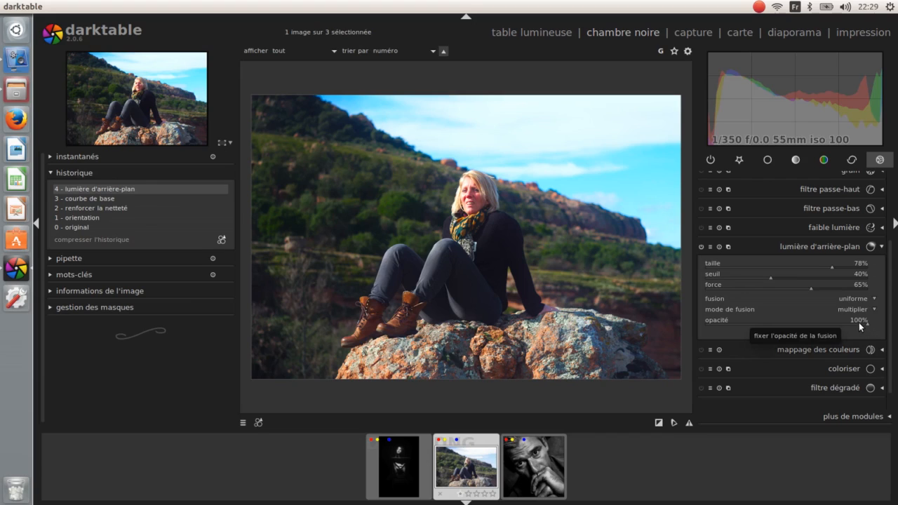
Try lower blend opacities for the glow down to 0%, and return the opacity to 100%.
scroll(859, 322, down, 2)
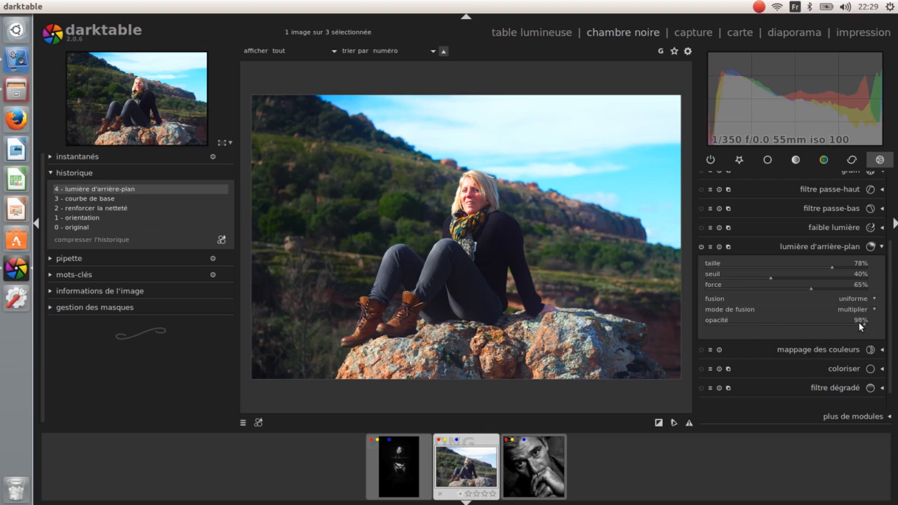
scroll(859, 322, down, 1)
scroll(859, 322, down, 3)
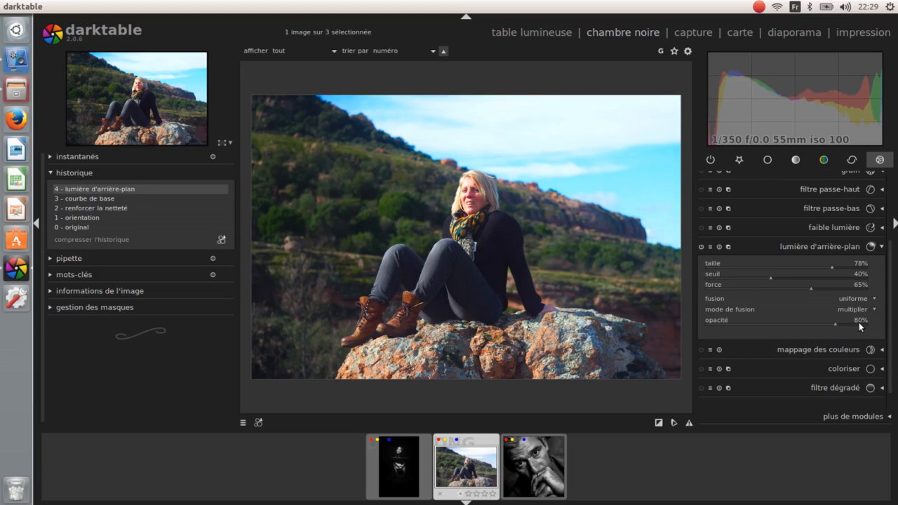
drag(859, 322, 694, 324)
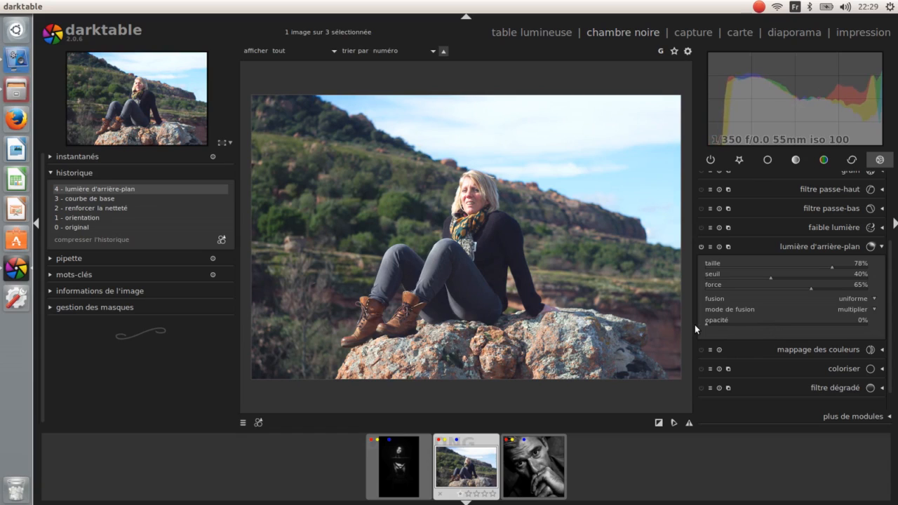
drag(694, 324, 876, 321)
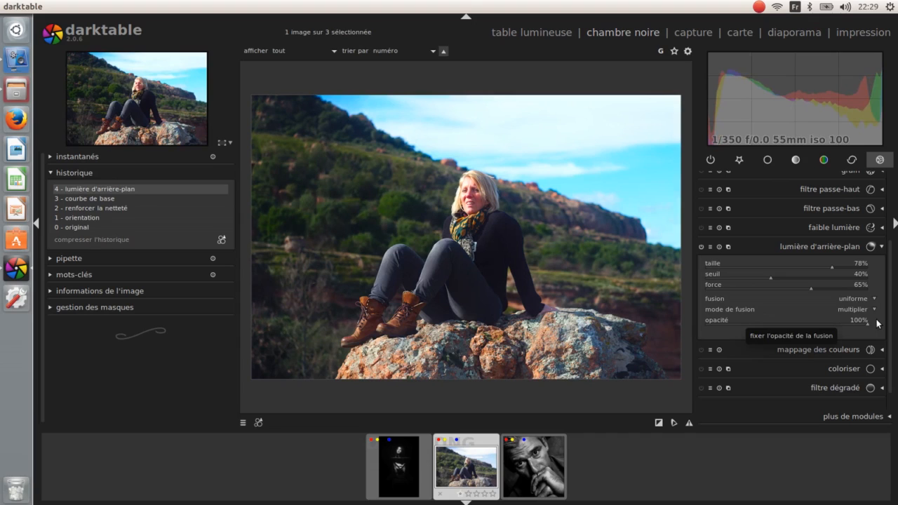
Tone down the highlights with the ombres et hautes lumières module, setting hautes lumières to -68.
click(768, 159)
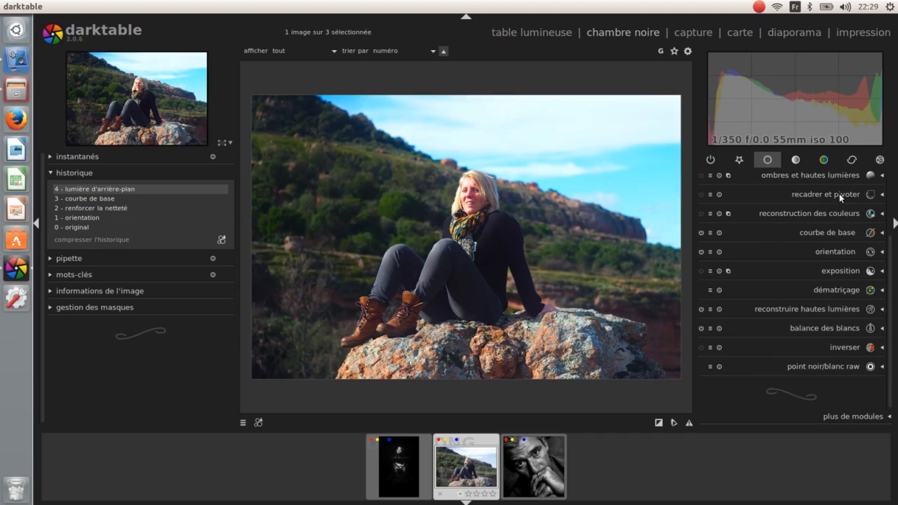
click(847, 177)
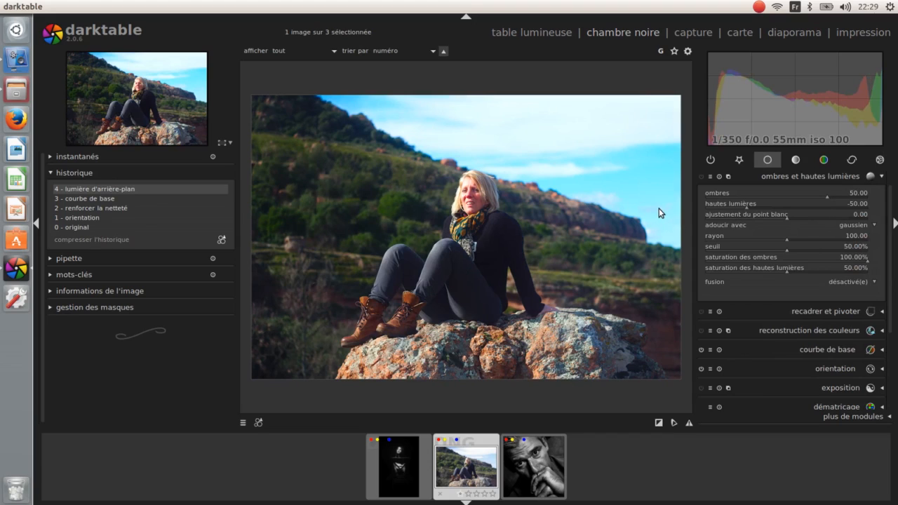
drag(758, 206, 749, 205)
scroll(749, 204, down, 6)
scroll(750, 204, down, 1)
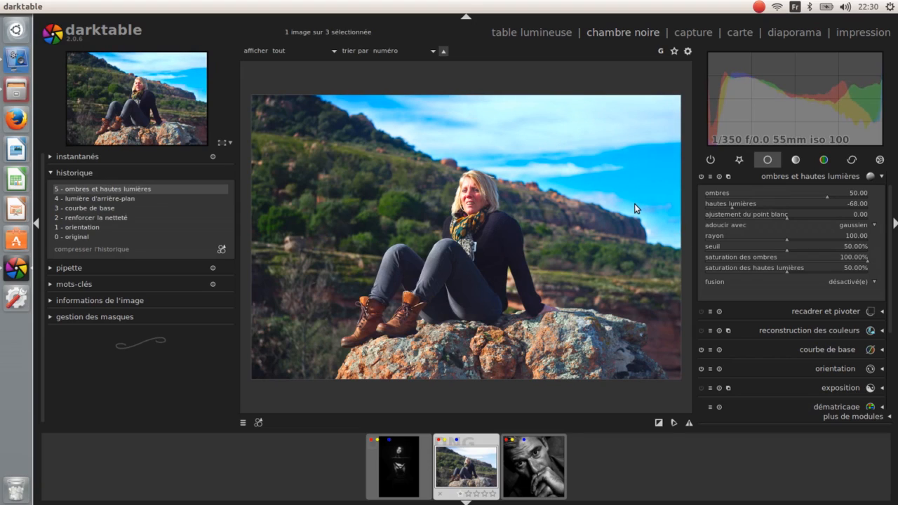
click(855, 175)
Reduce the photo's saturation to -0.18 in the contraste lum. saturation module.
scroll(877, 193, up, 1)
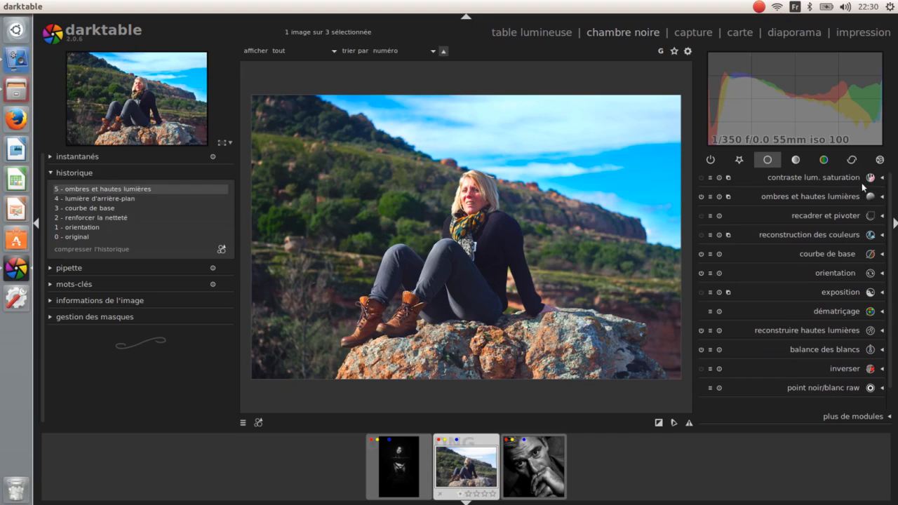
click(845, 176)
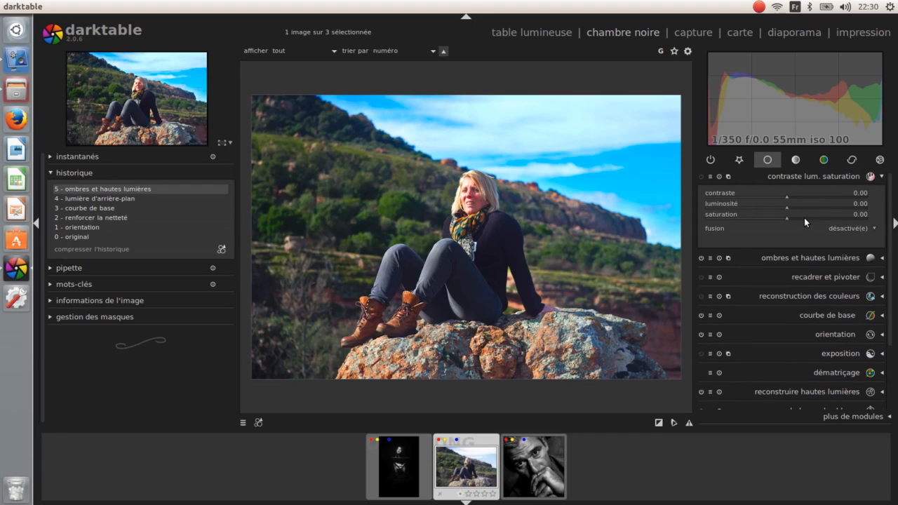
scroll(804, 216, down, 11)
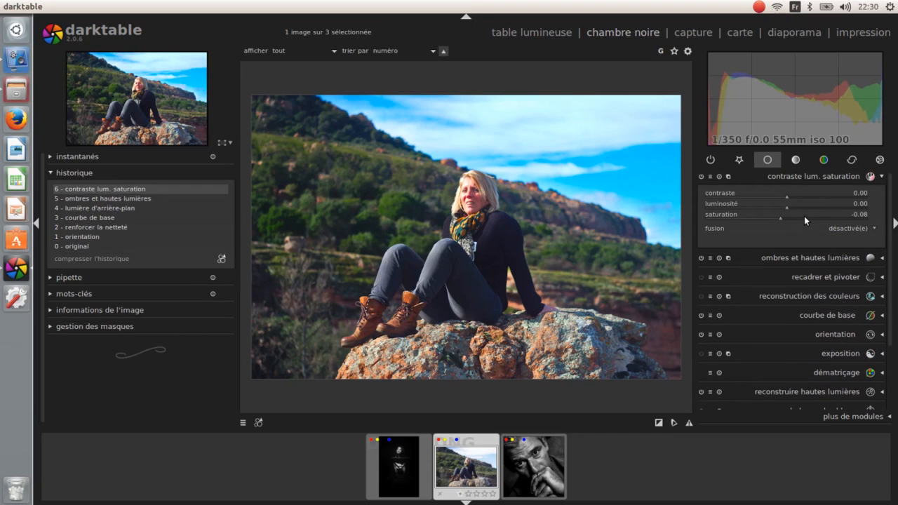
scroll(804, 216, down, 3)
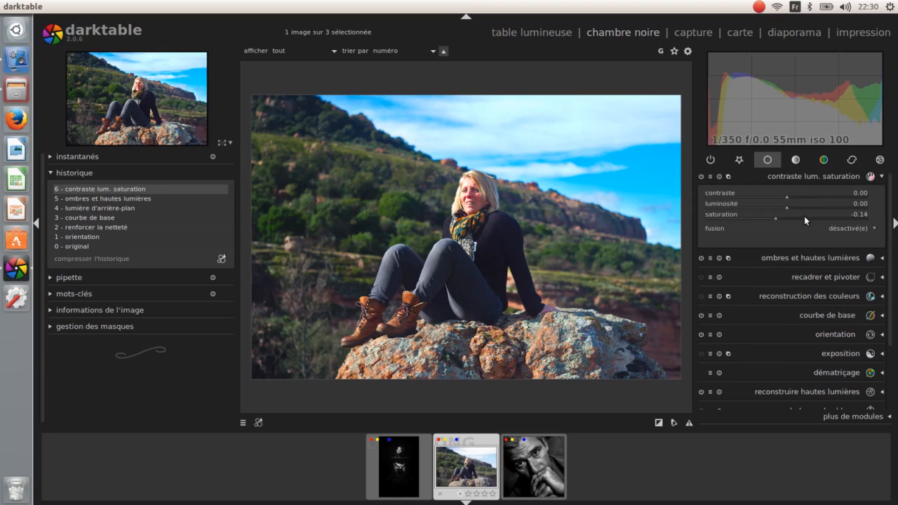
scroll(804, 217, down, 1)
scroll(804, 216, down, 1)
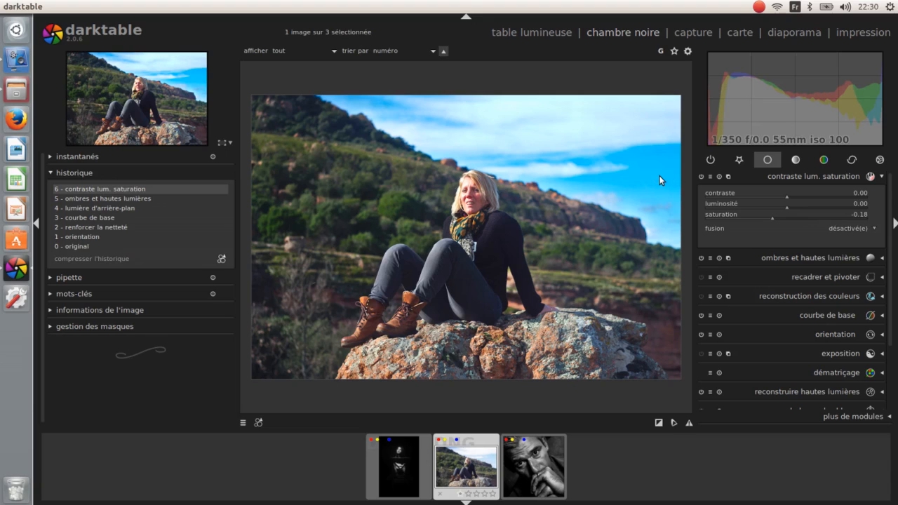
Sample the blue sky in the zones de couleurs module and slightly lower the saturation of that hue.
click(824, 160)
click(847, 290)
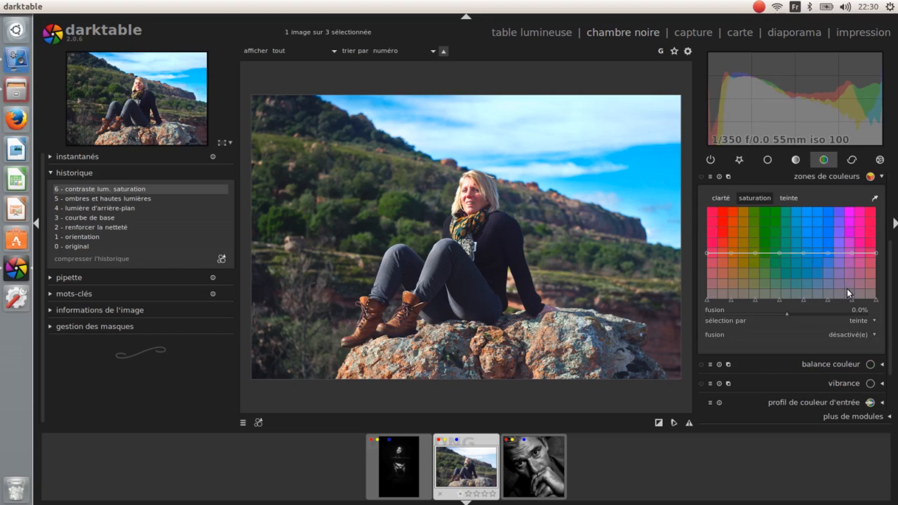
click(875, 198)
click(635, 174)
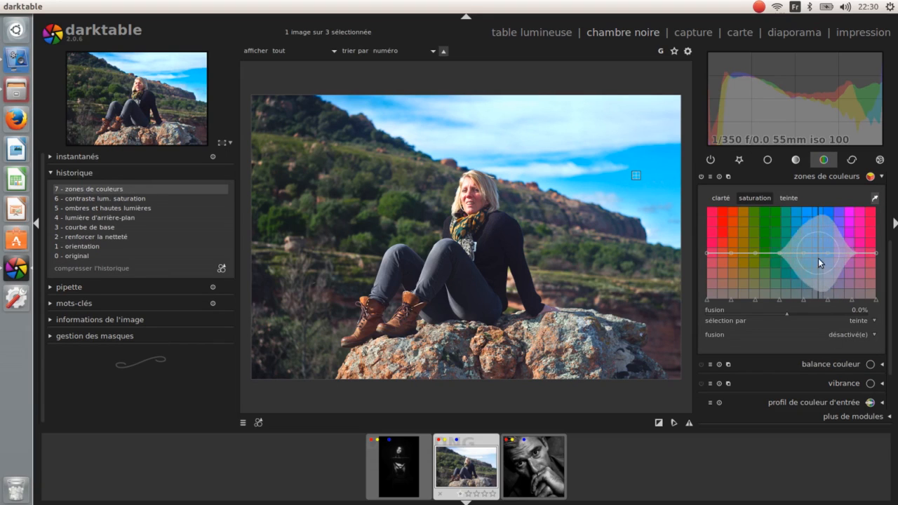
drag(815, 256, 818, 268)
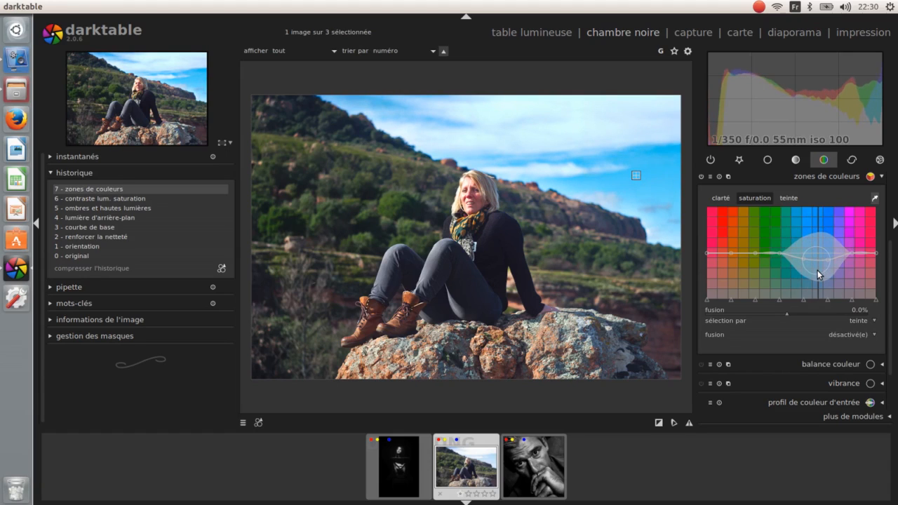
Compare the courbe de base history state with the final zones de couleurs state twice.
click(69, 230)
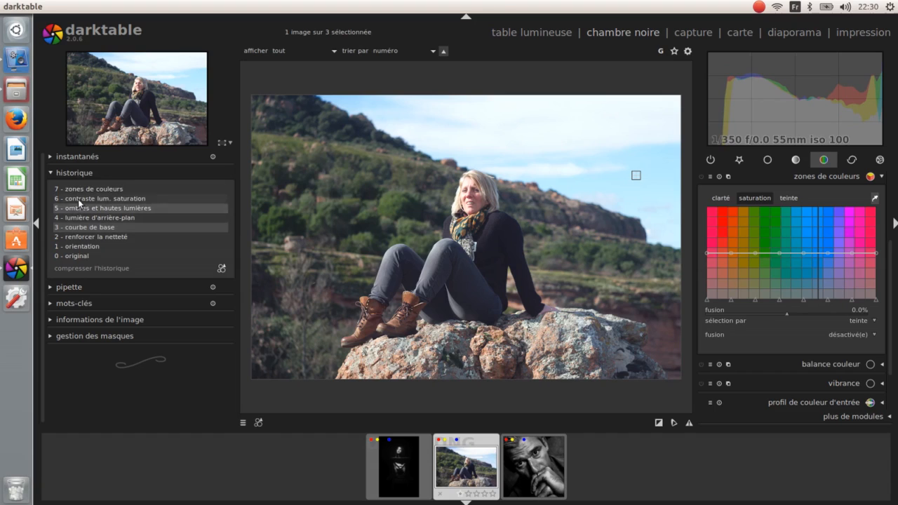
click(81, 193)
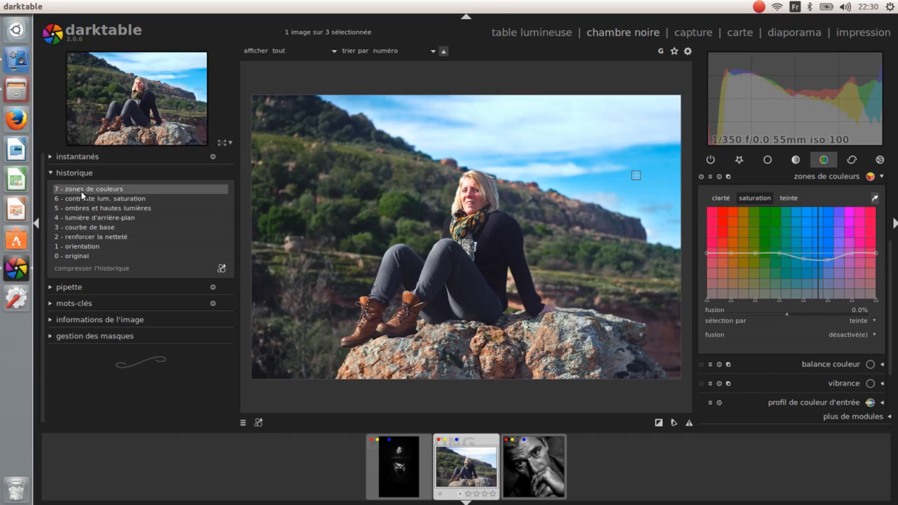
click(80, 225)
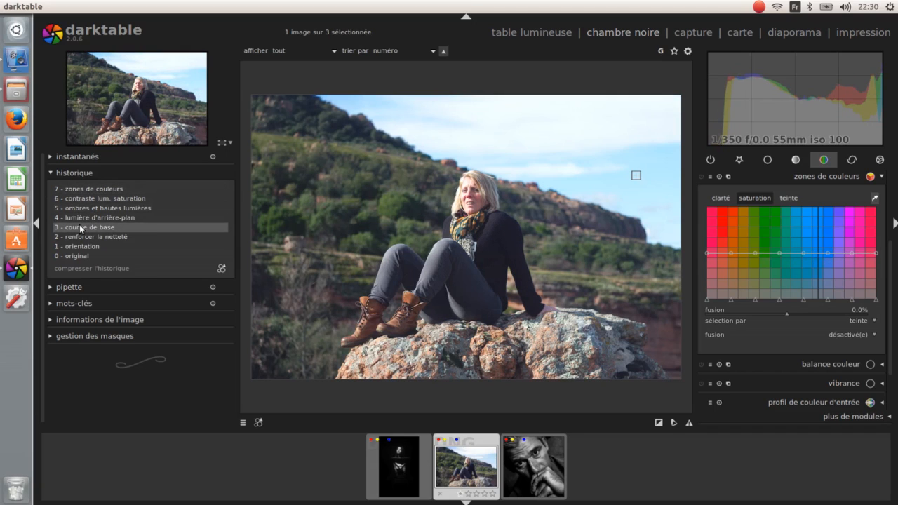
click(83, 189)
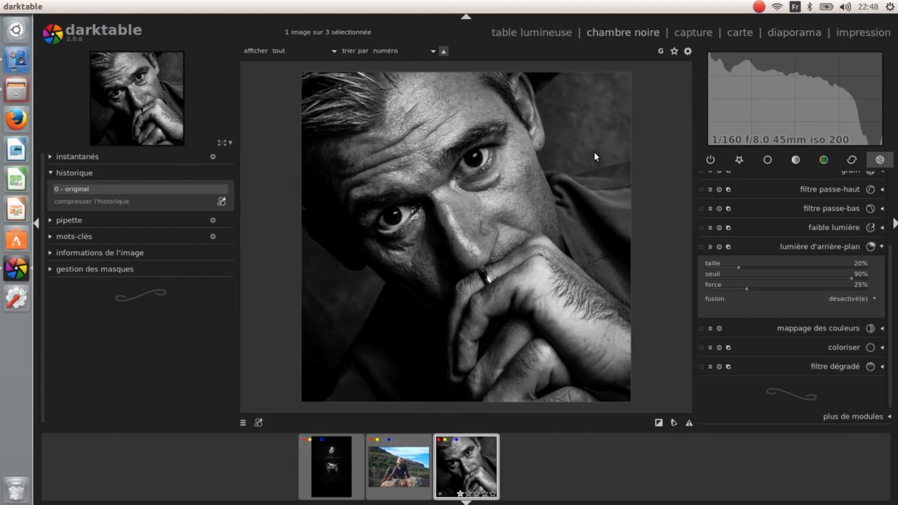
Examine the light reflection in the eye of the black-and-white portrait up close at 100%.
scroll(476, 153, up, 5)
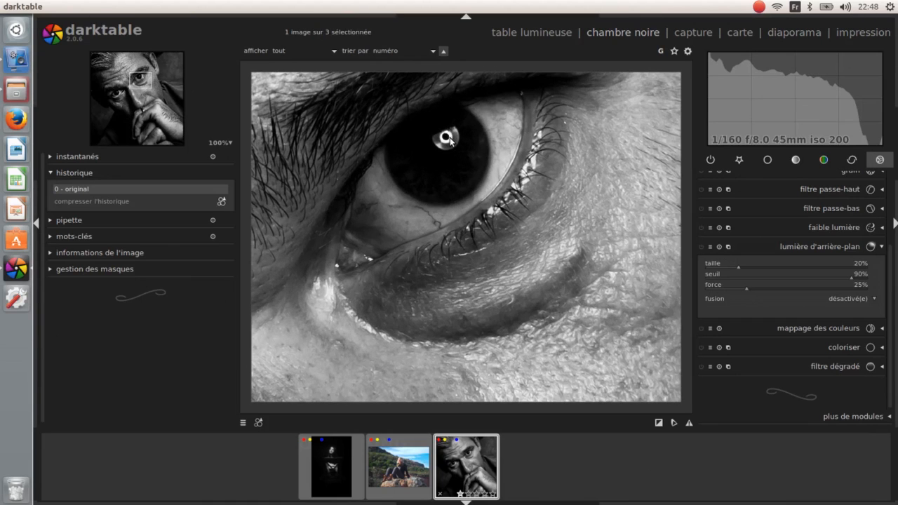
scroll(454, 147, down, 3)
scroll(454, 146, down, 2)
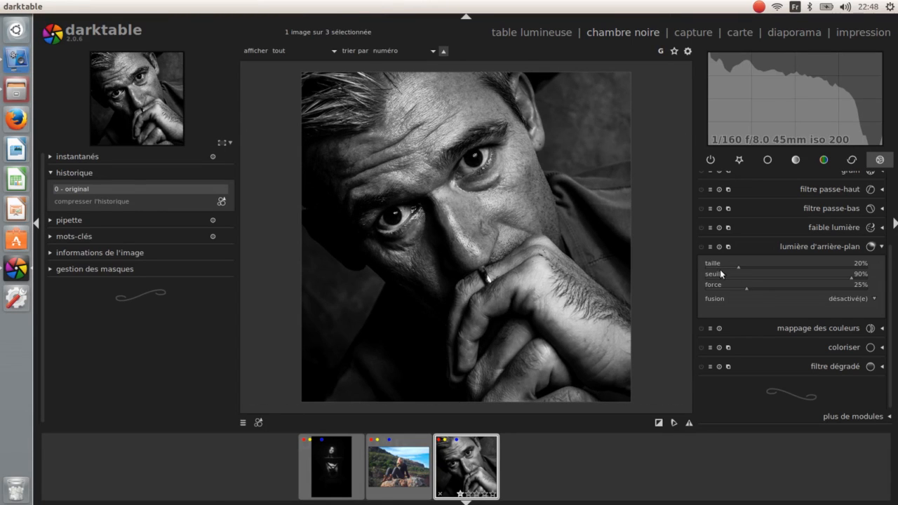
Enable lumière d'arrière-plan on the man's black-and-white portrait and raise its force to about 33%.
click(700, 247)
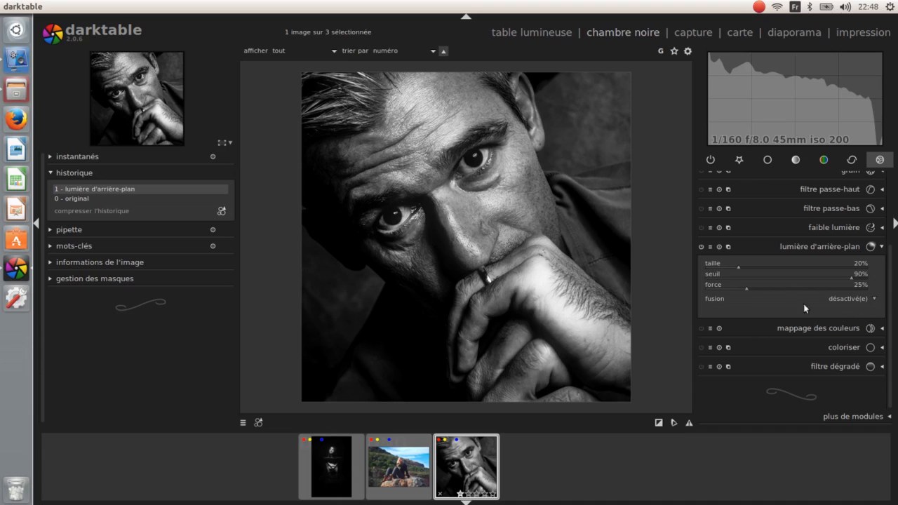
mouse_move(748, 287)
mouse_down()
mouse_move(839, 281)
mouse_move(869, 289)
mouse_move(760, 293)
mouse_up()
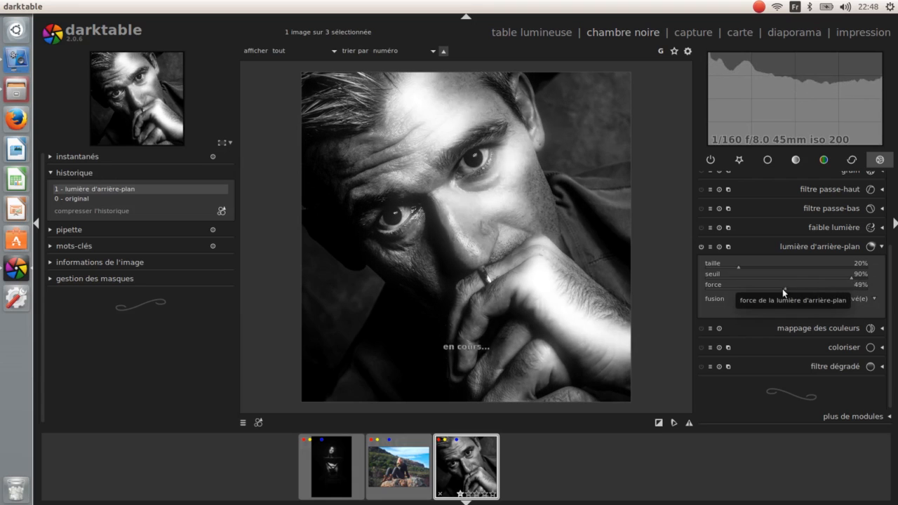
Blend the portrait's glow uniformly in lumière douce mode, and switch the module off to view the portrait without it.
click(856, 301)
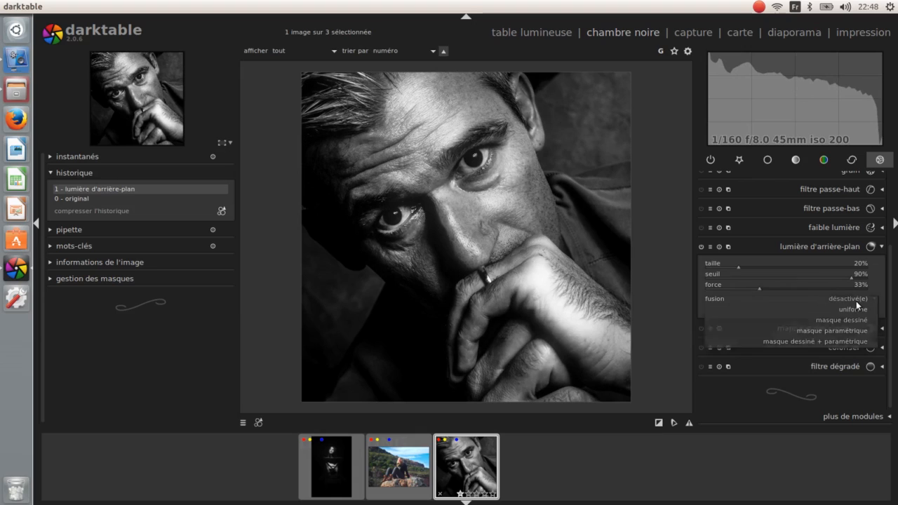
click(876, 329)
click(856, 309)
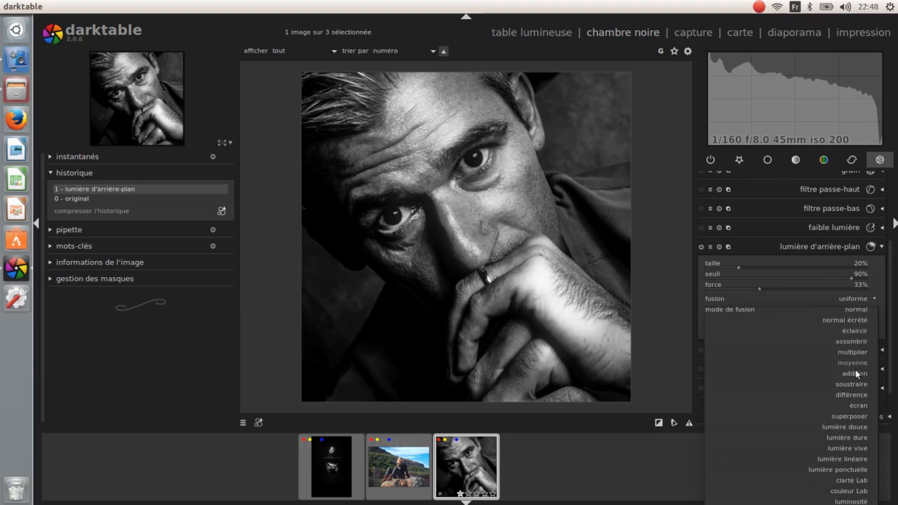
click(855, 425)
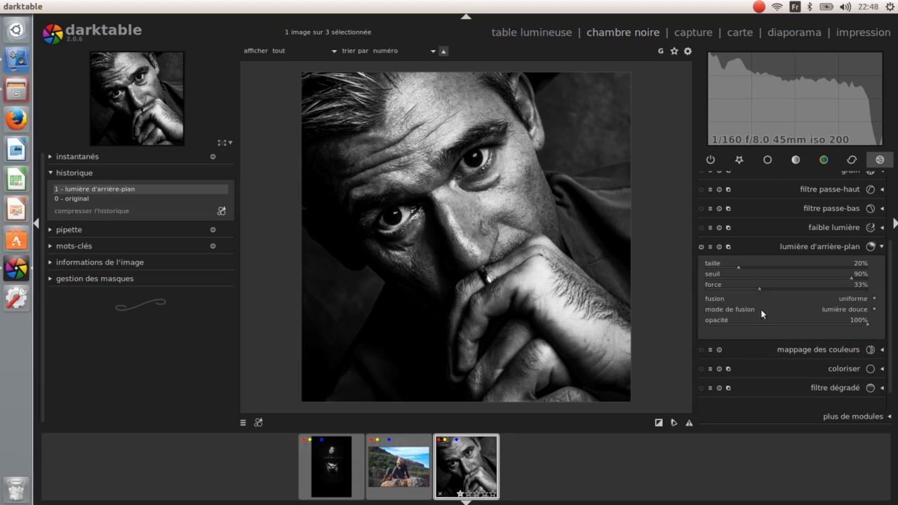
click(700, 245)
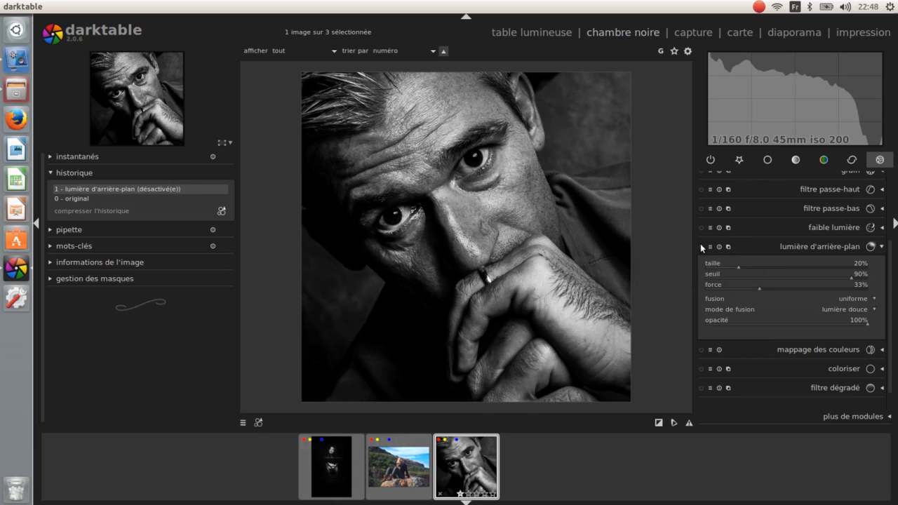
Switch lumière d'arrière-plan back on for the portrait and set its taille to 65% and force to about 58%.
click(701, 247)
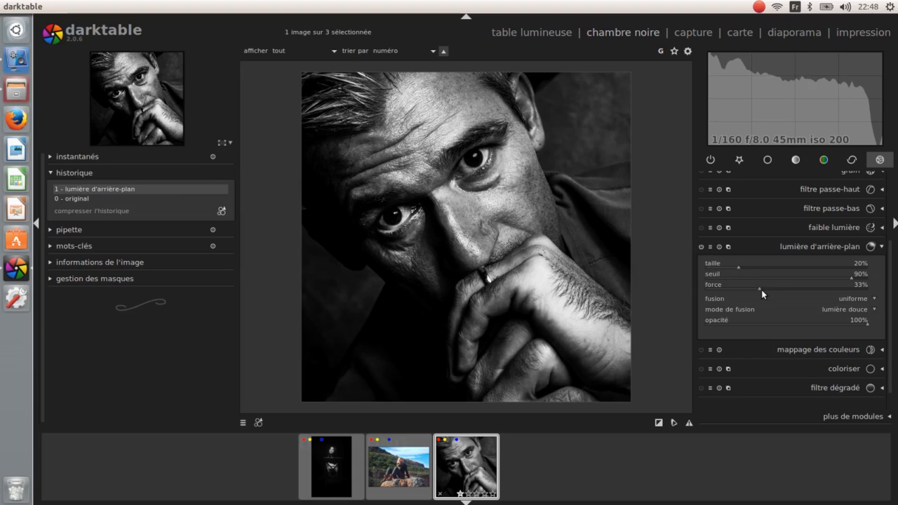
drag(758, 287, 789, 290)
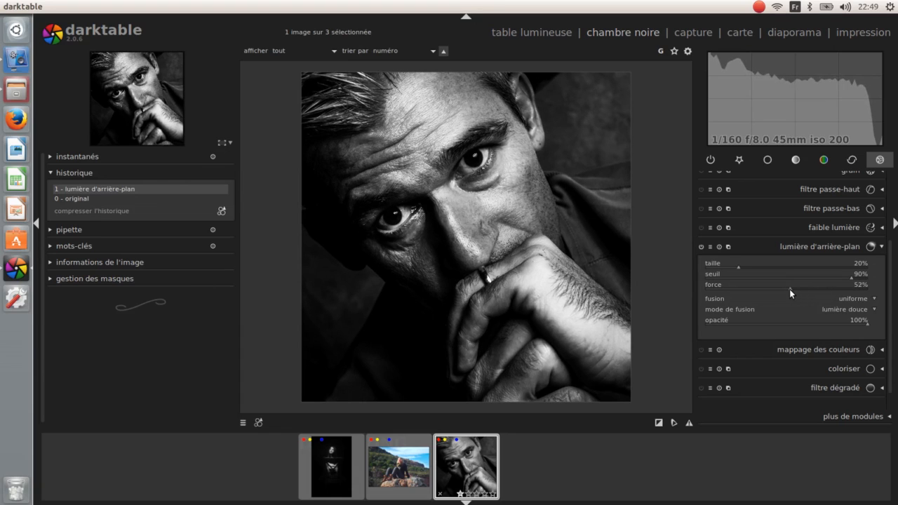
drag(739, 264, 806, 268)
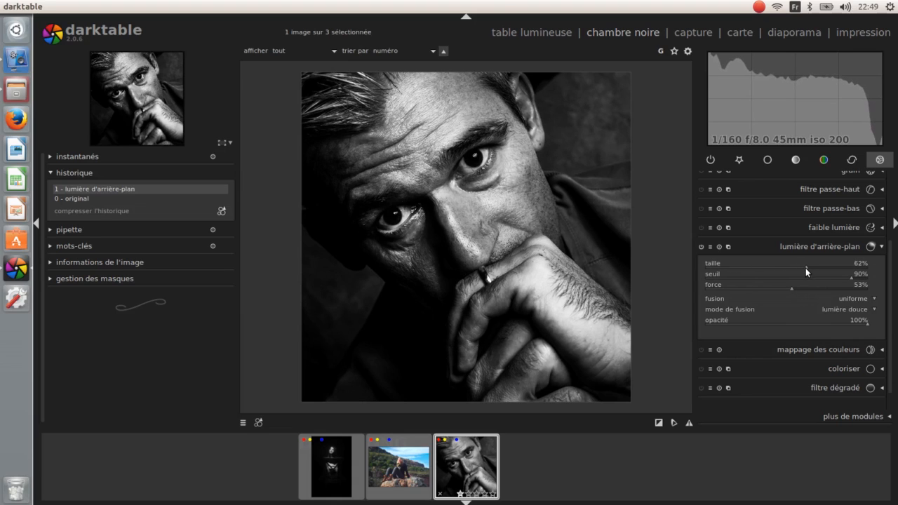
drag(806, 271, 811, 270)
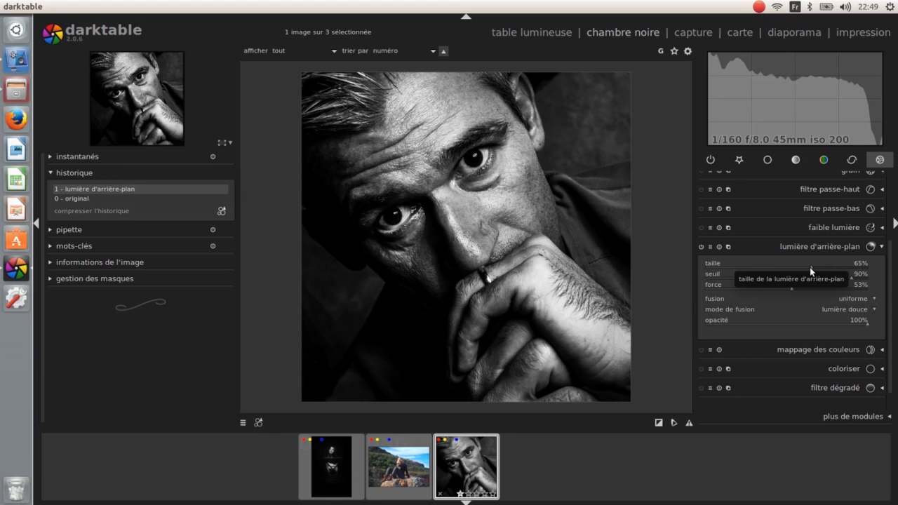
drag(791, 284, 720, 284)
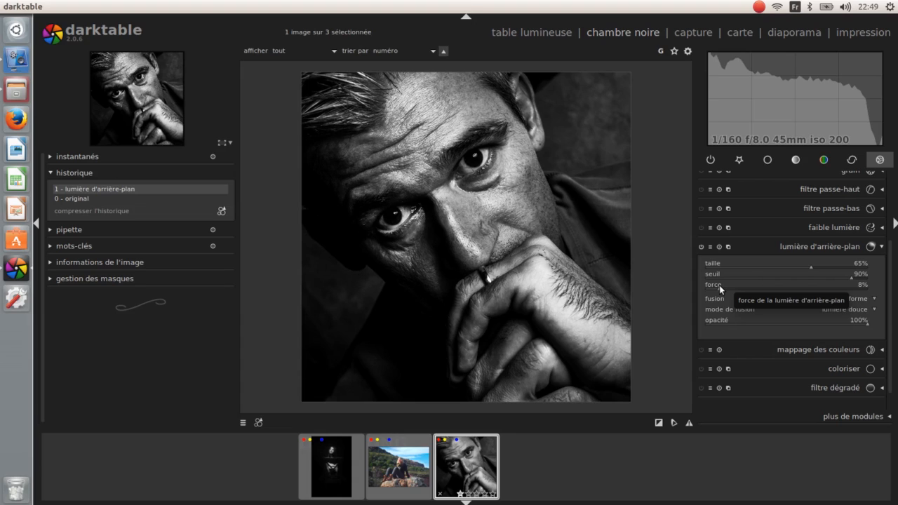
drag(719, 284, 799, 287)
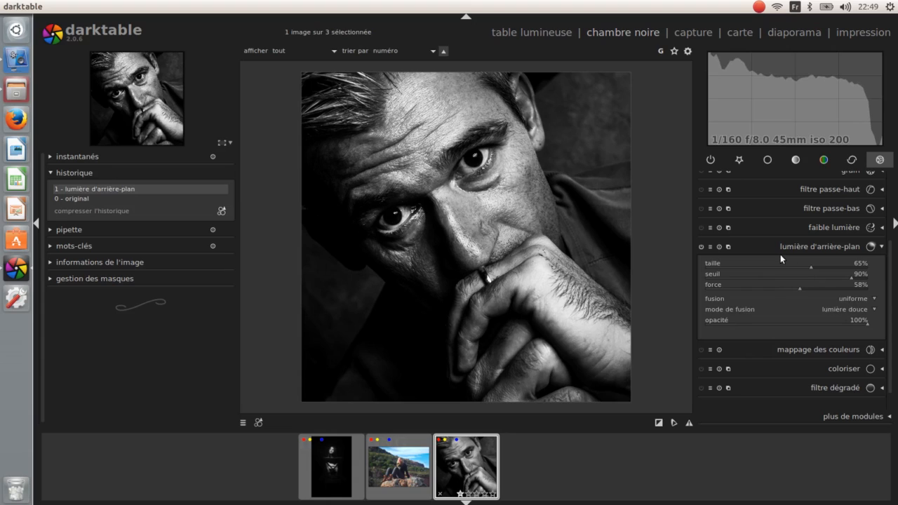